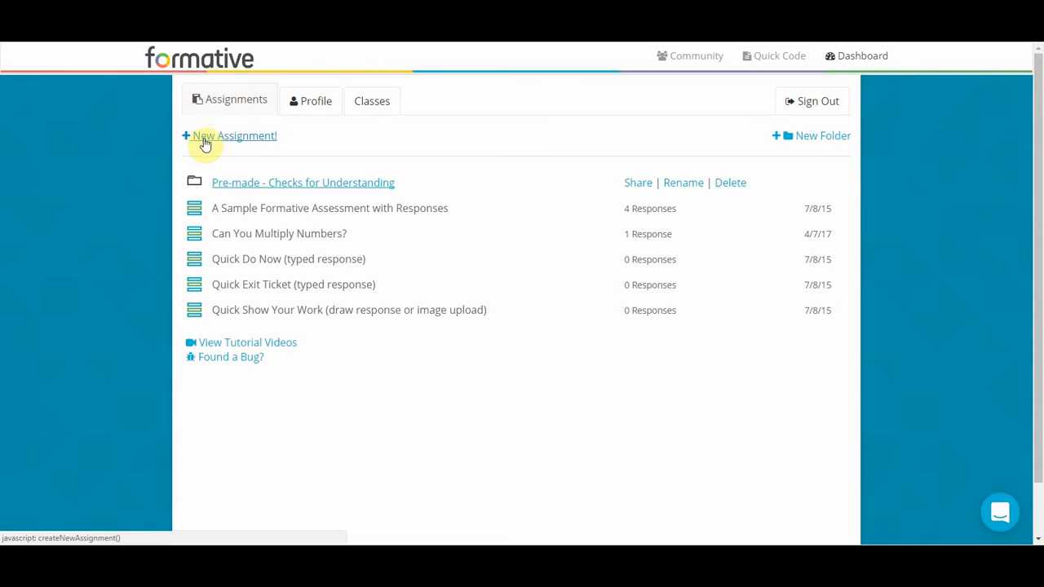
Create a new assignment and title it "Photosynthesis"
left_click(231, 137)
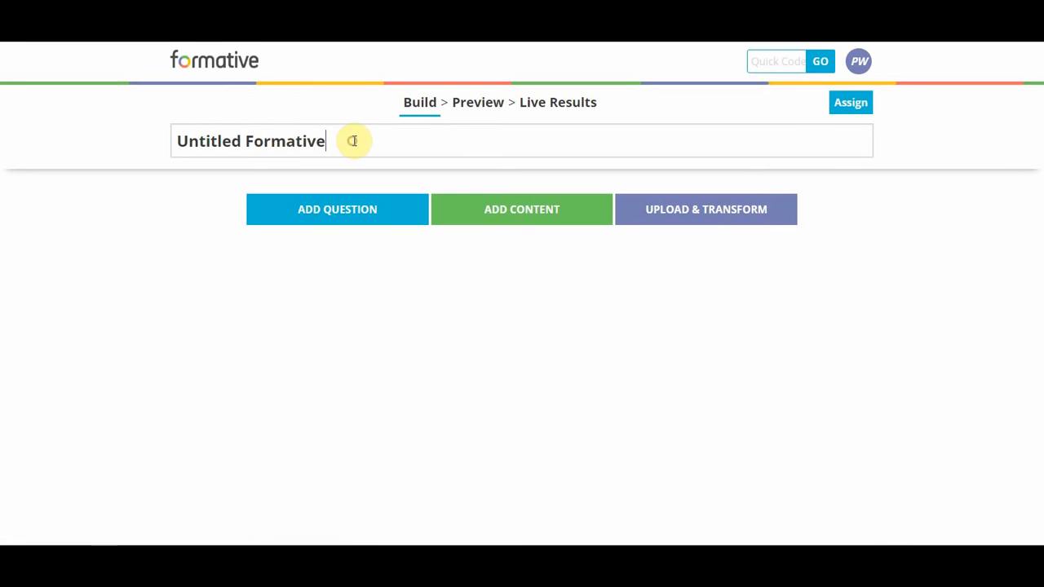
double_click(353, 140)
triple_click(352, 140)
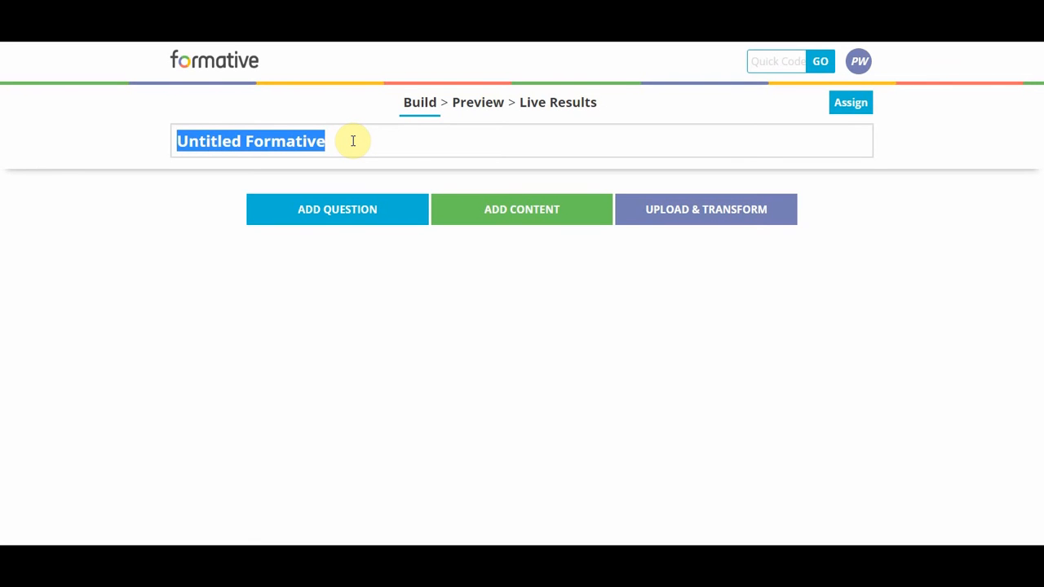
type("Phot")
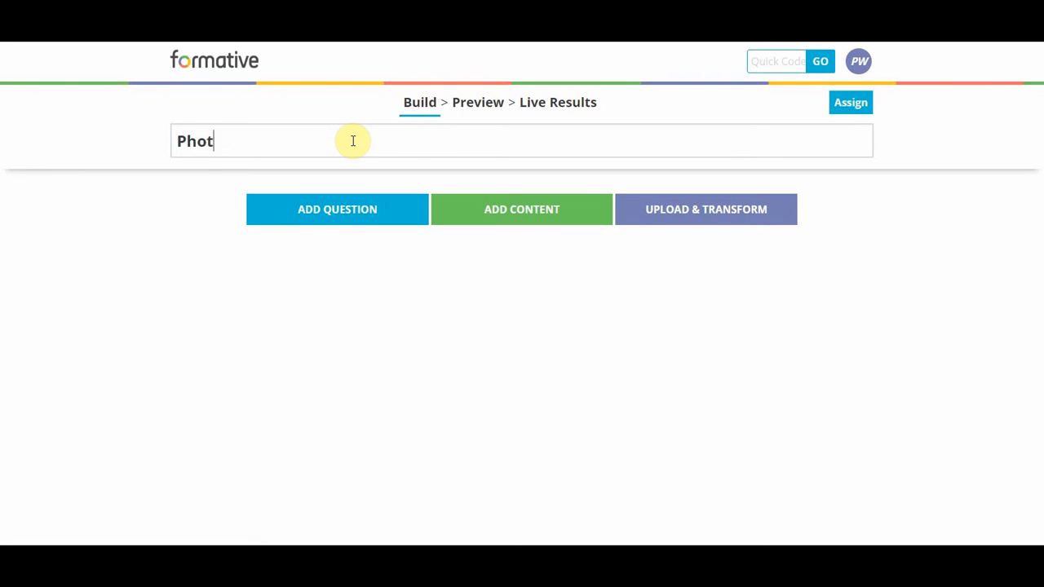
type("osynthe")
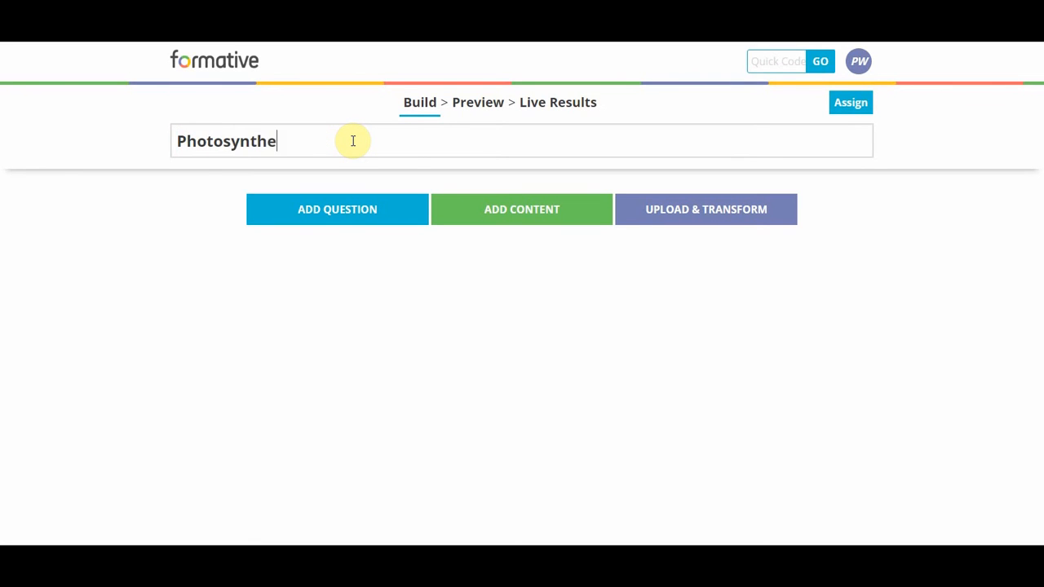
type("sis")
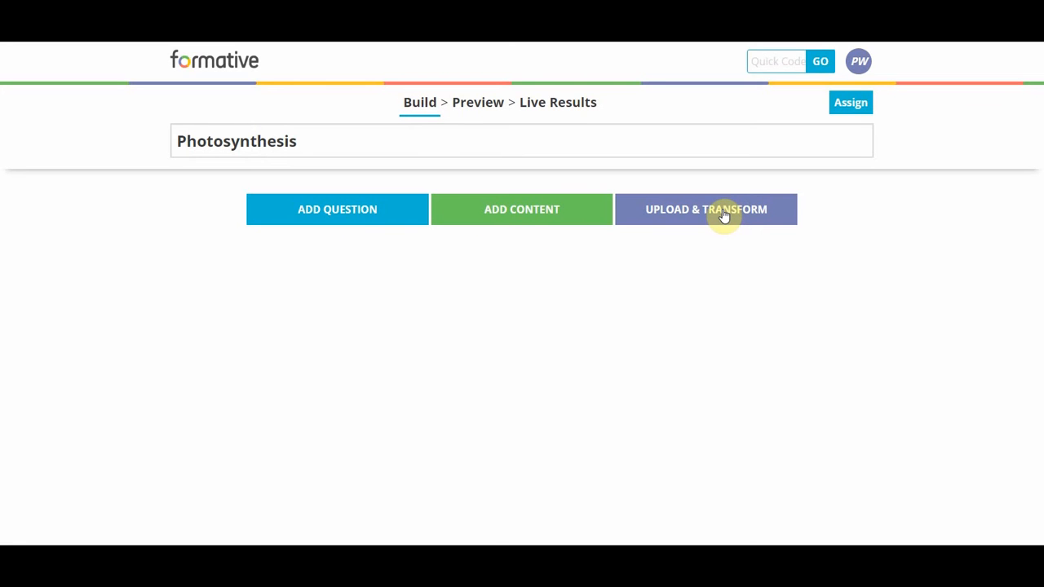
left_click(363, 216)
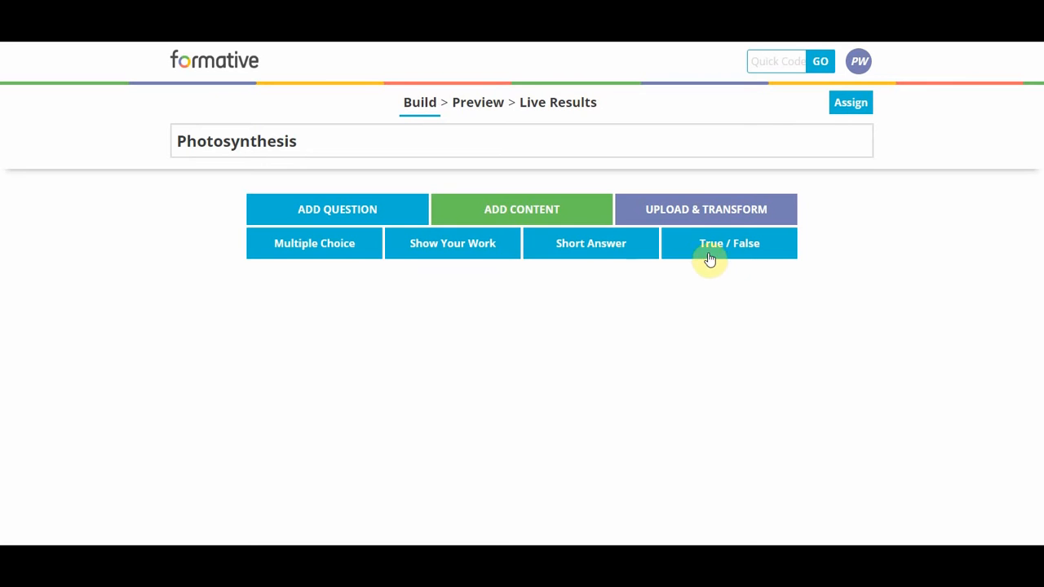
left_click(530, 205)
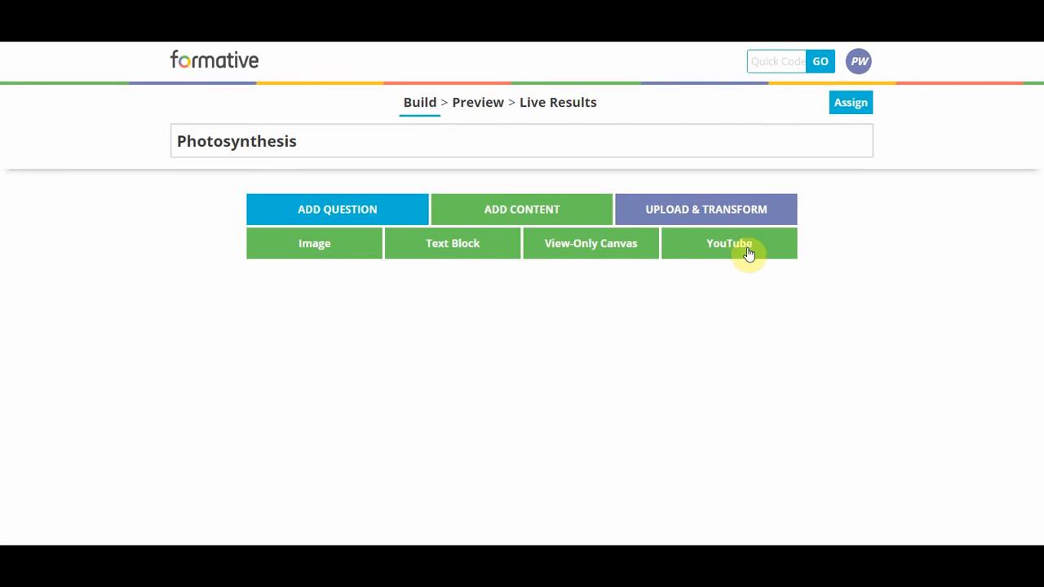
left_click(715, 212)
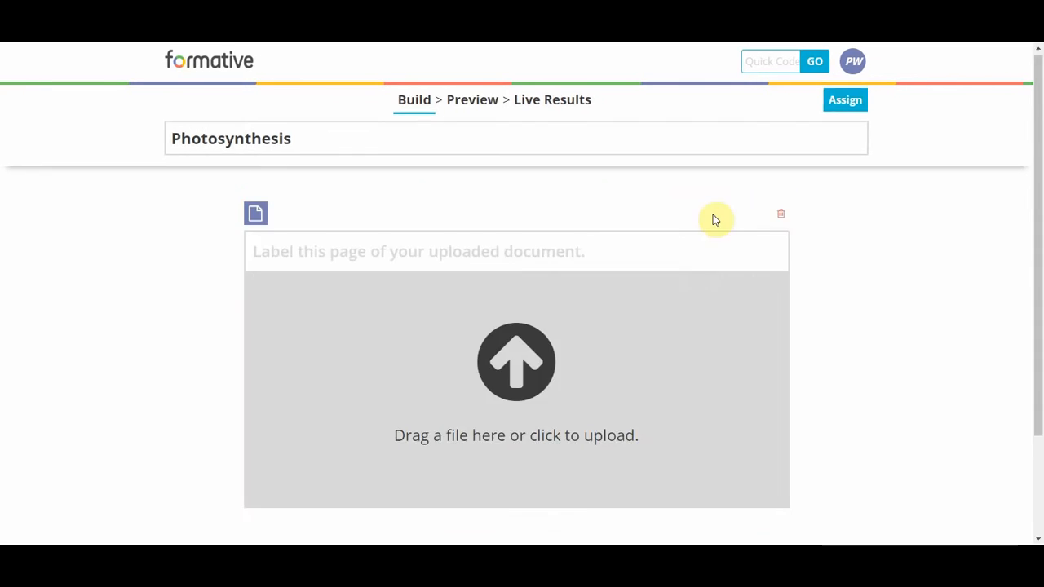
scroll(677, 238, "down", 2)
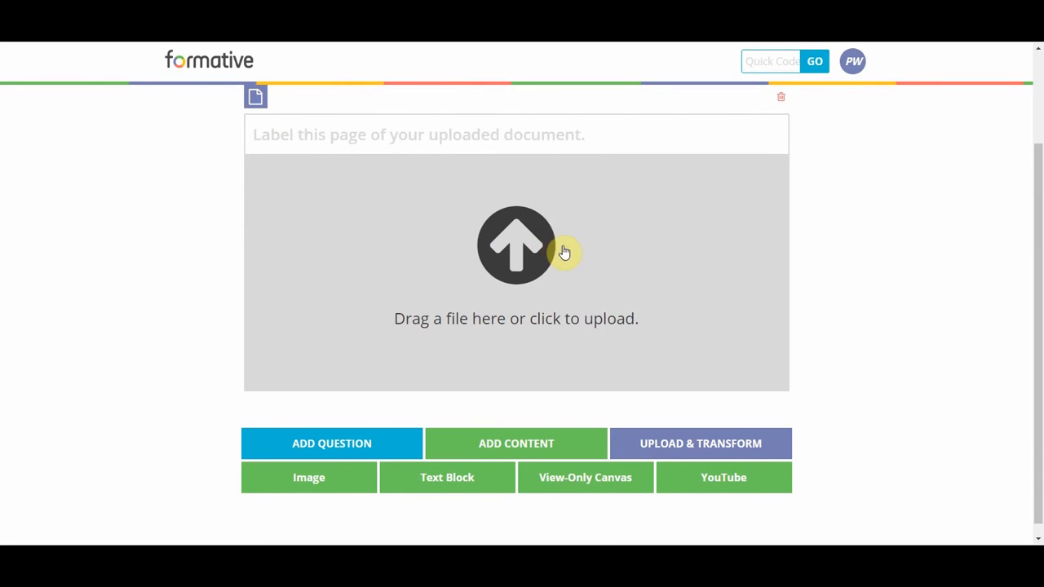
scroll(673, 269, "up", 2)
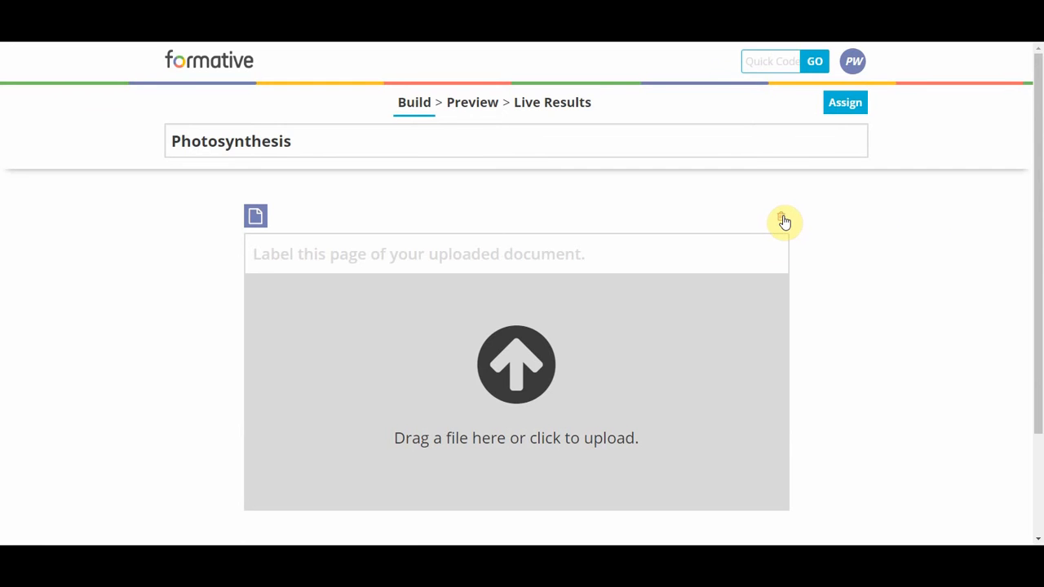
left_click(783, 220)
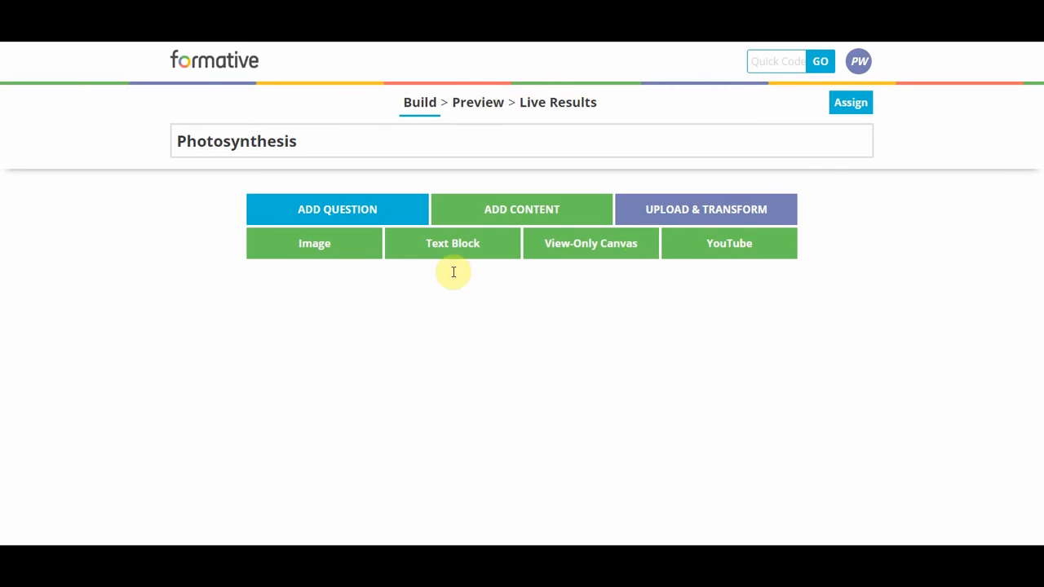
Add a YouTube content block to the assignment and title it "Watch this video first!"
left_click(359, 260)
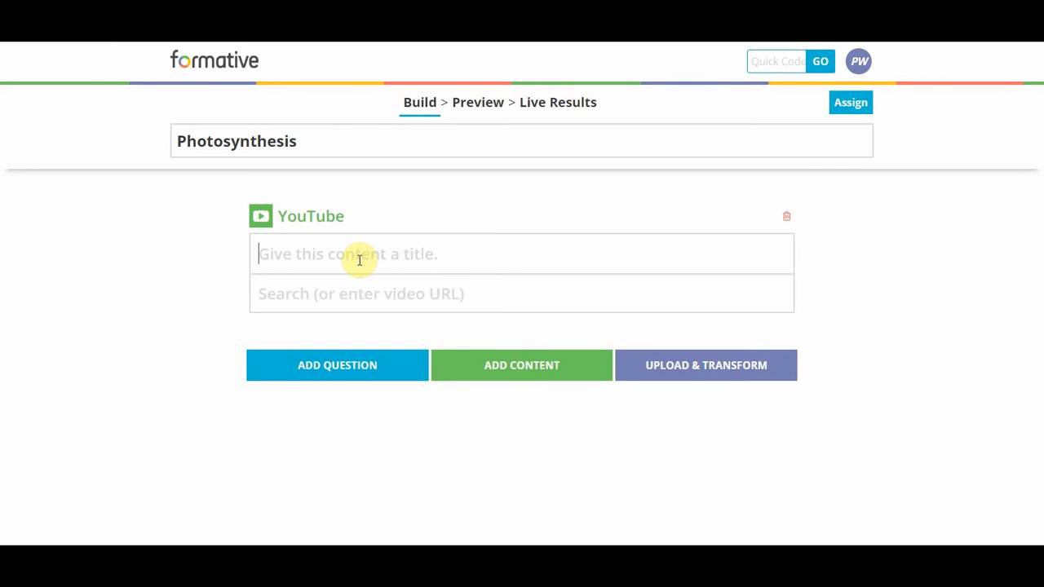
type("W")
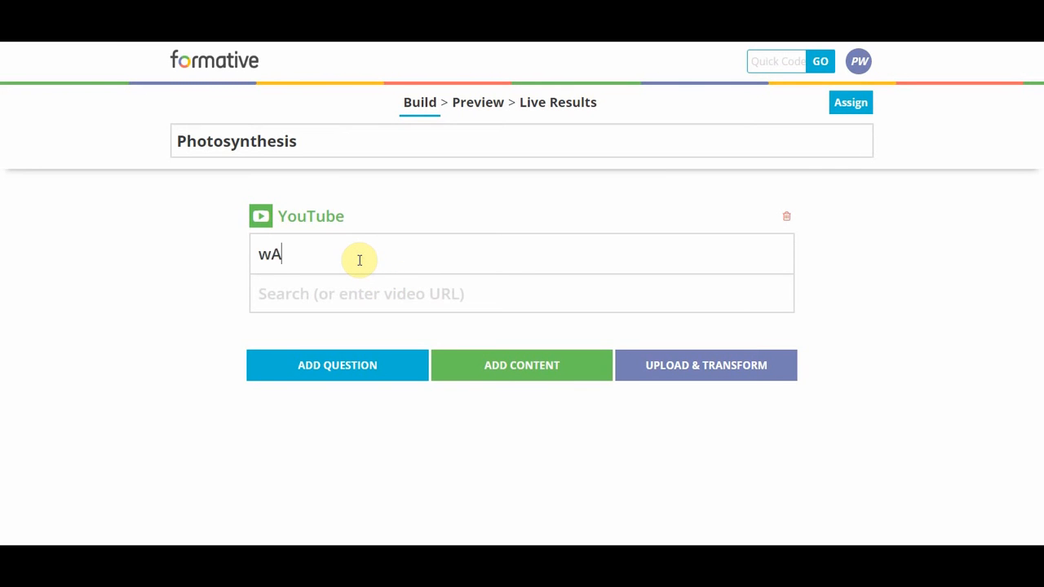
key("BackSpace")
key("BackSpace")
type("Watch this ")
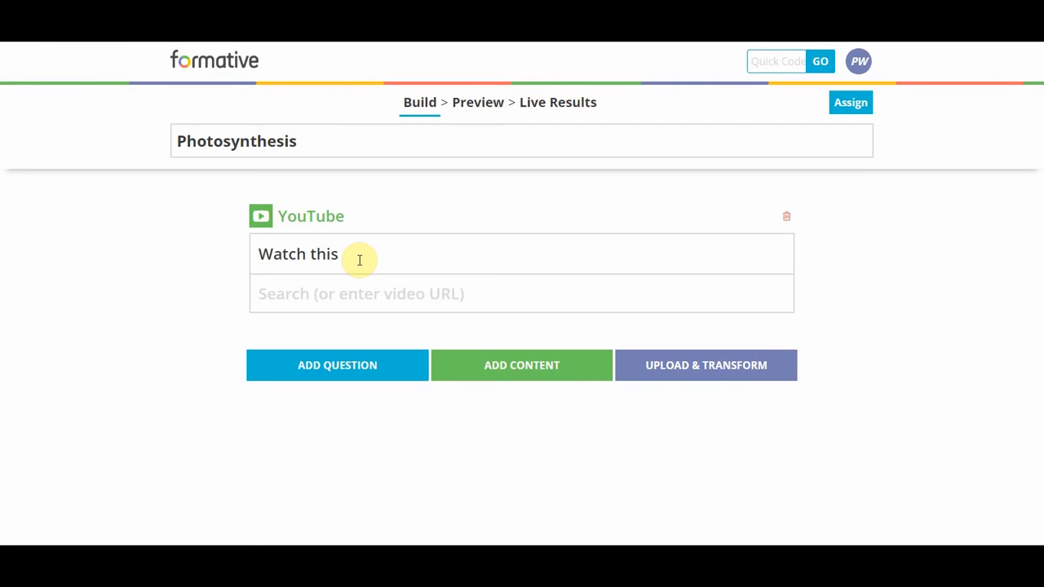
type("video first!")
left_click(505, 294)
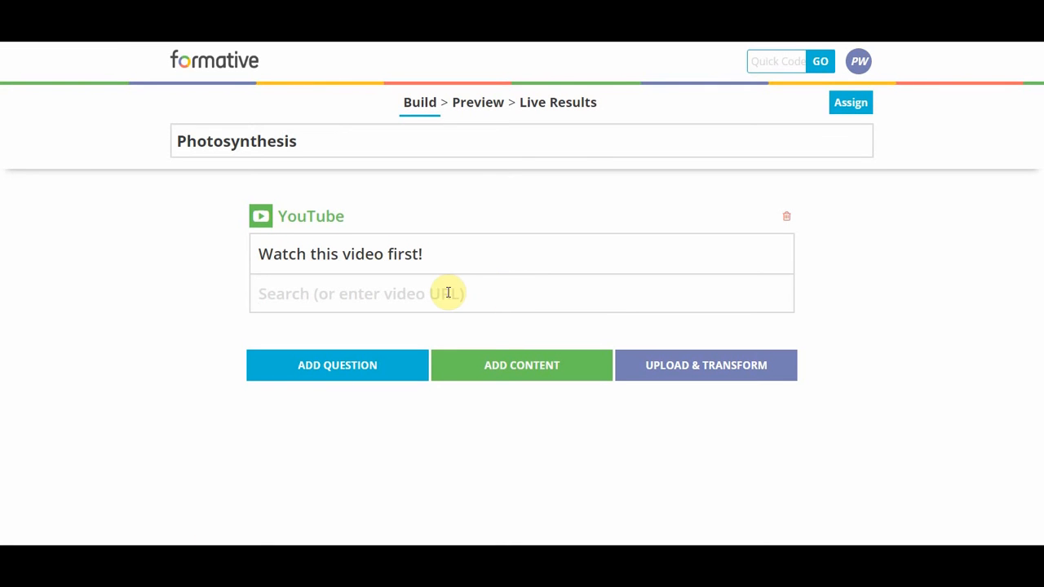
type("https://www.youtube.com/watch?v=yHVhM-pLRXk")
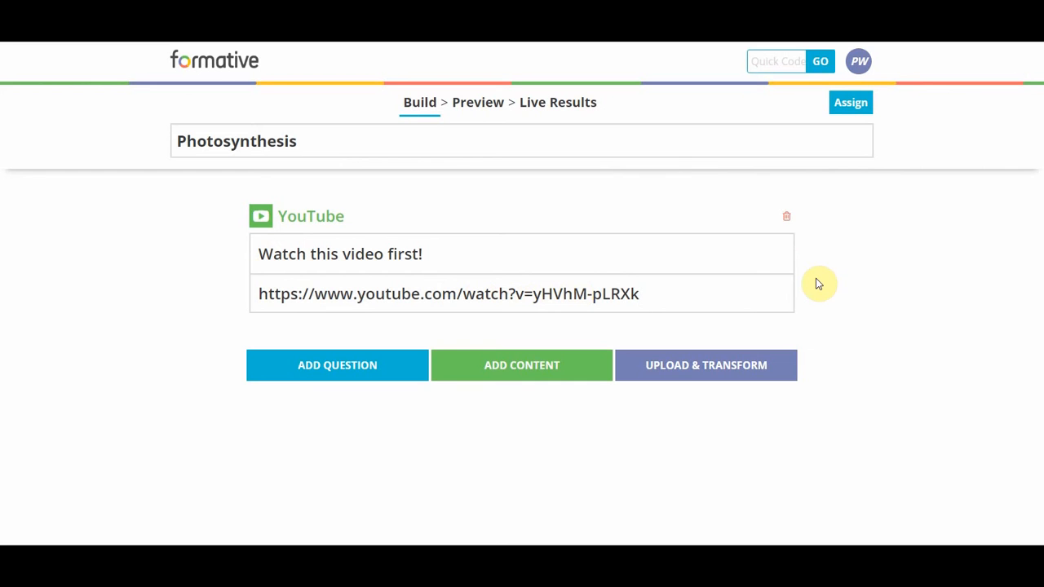
key("Return")
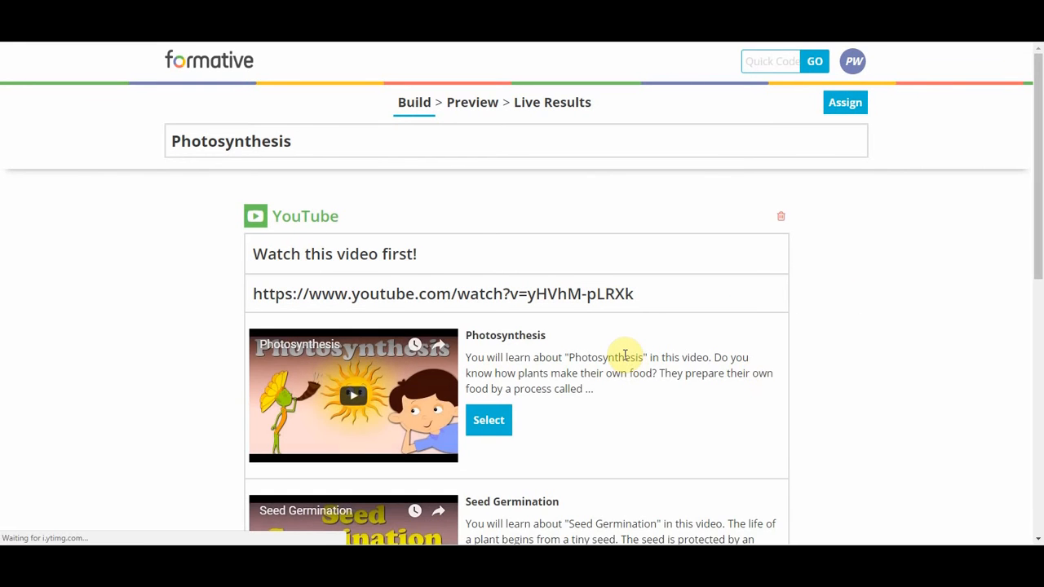
scroll(630, 359, "down", 1)
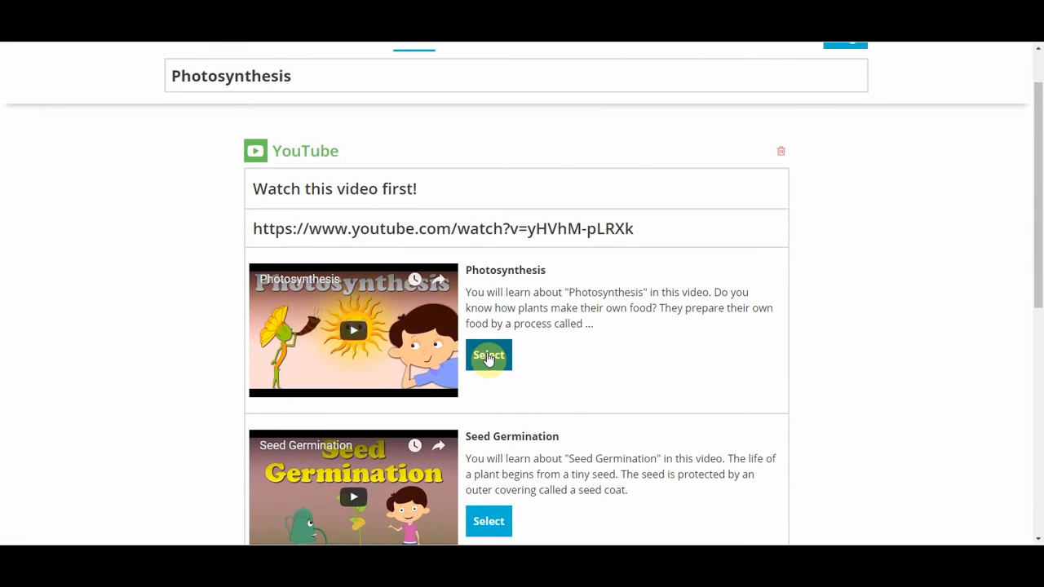
left_click(496, 356)
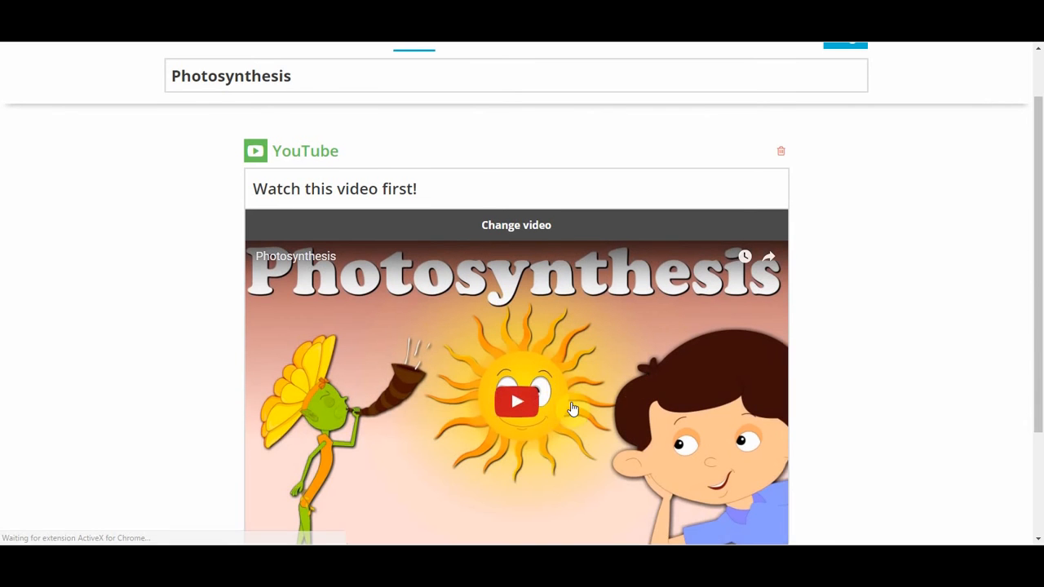
Play the start of the embedded Photosynthesis video, pause it, and review the YouTube block
scroll(522, 367, "down", 1)
scroll(478, 342, "down", 1)
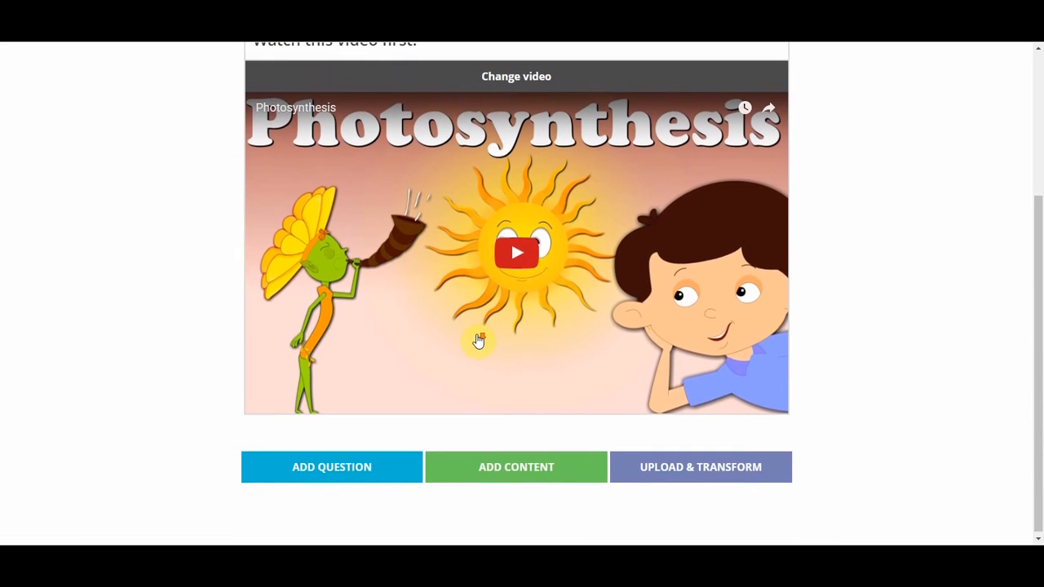
scroll(478, 338, "up", 1)
left_click(523, 316)
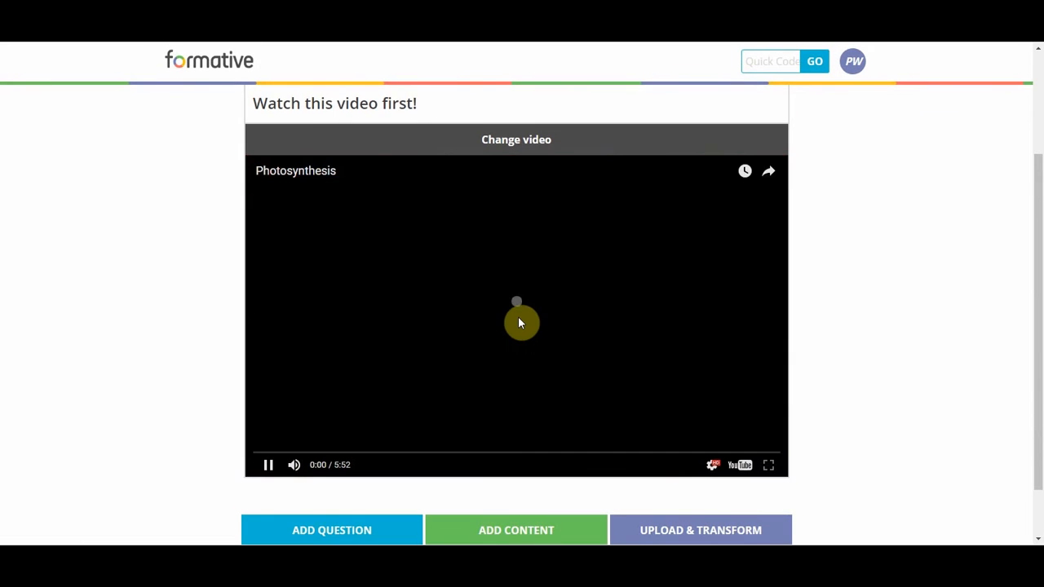
left_click(269, 465)
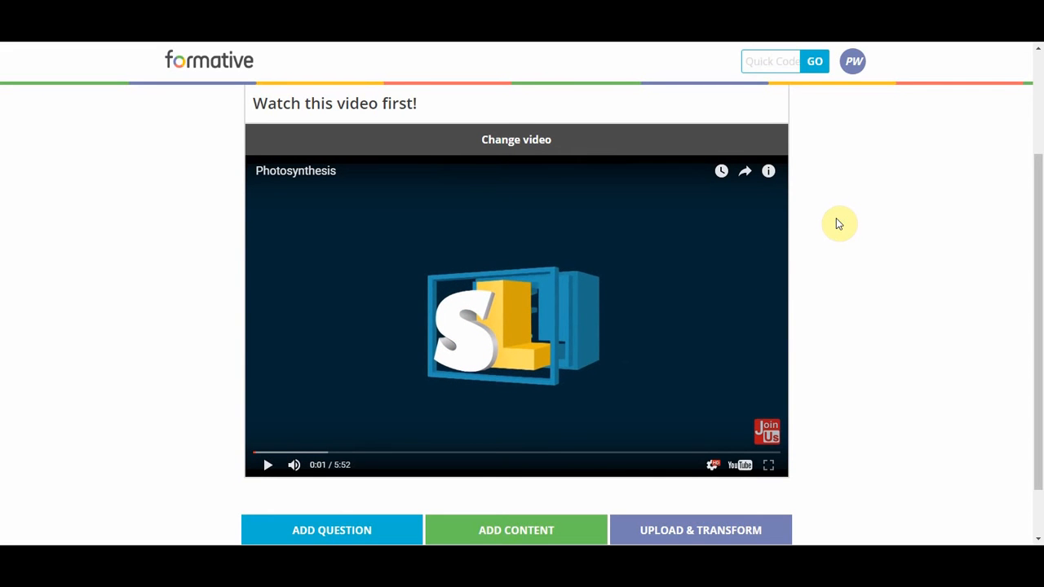
scroll(839, 220, "up", 1)
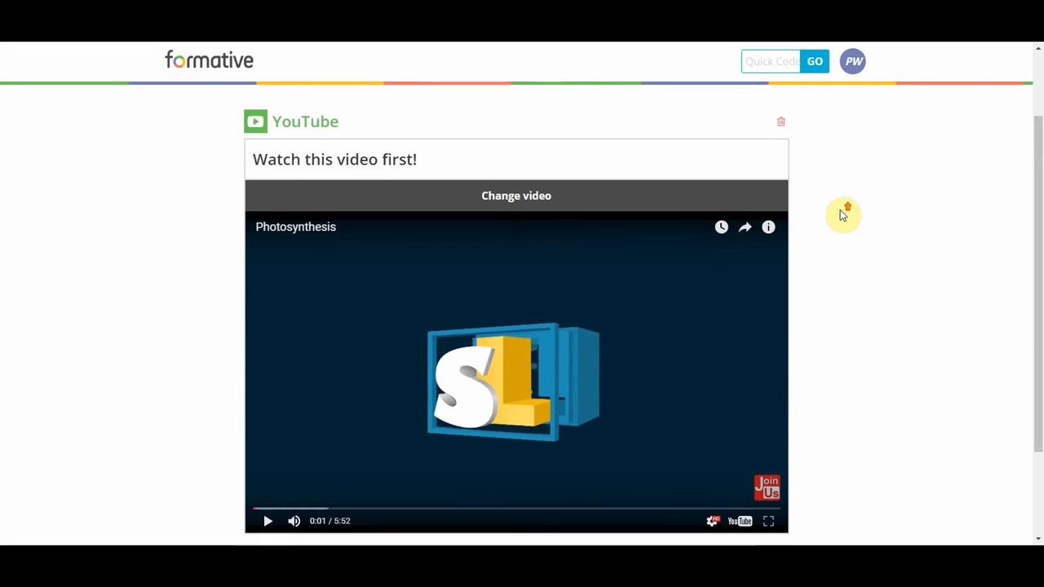
scroll(843, 214, "down", 1)
scroll(844, 215, "up", 1)
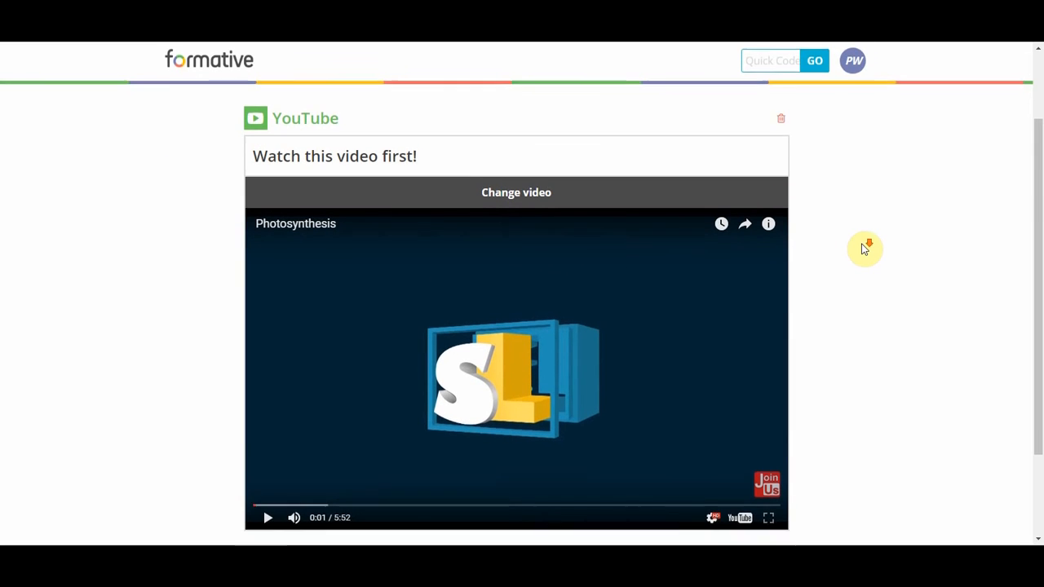
Add a multiple-choice question below the video
scroll(852, 240, "down", 1)
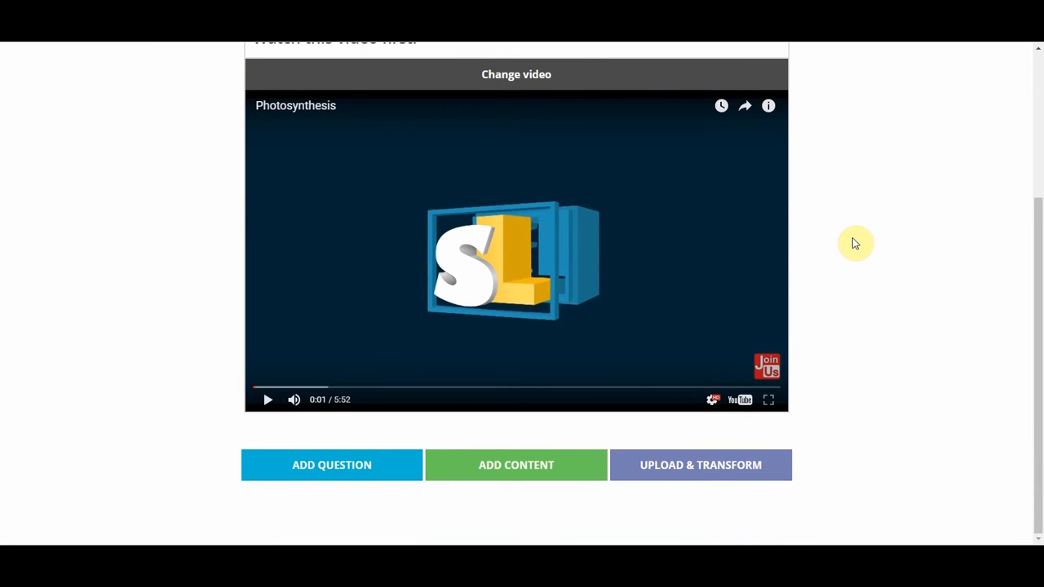
left_click(355, 468)
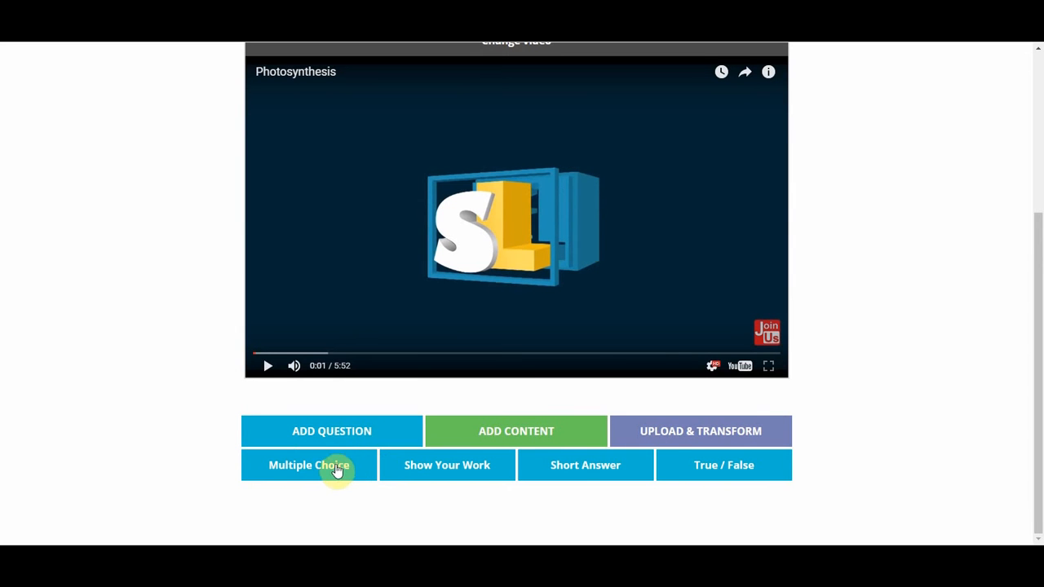
left_click(336, 466)
scroll(339, 440, "down", 4)
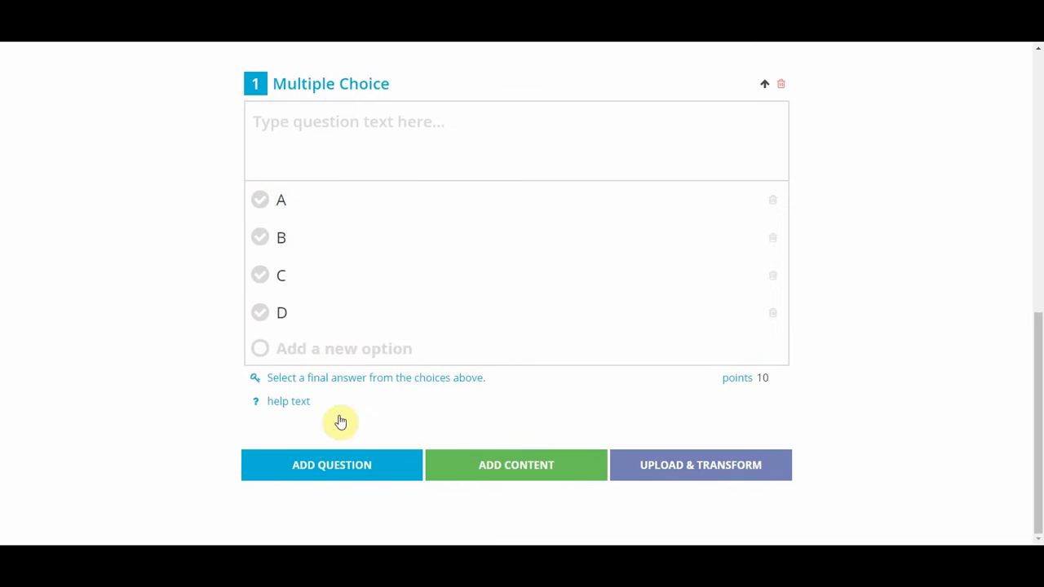
Enter the multiple-choice question text "What are plants making during the process of photosynthesis?"
left_click(320, 127)
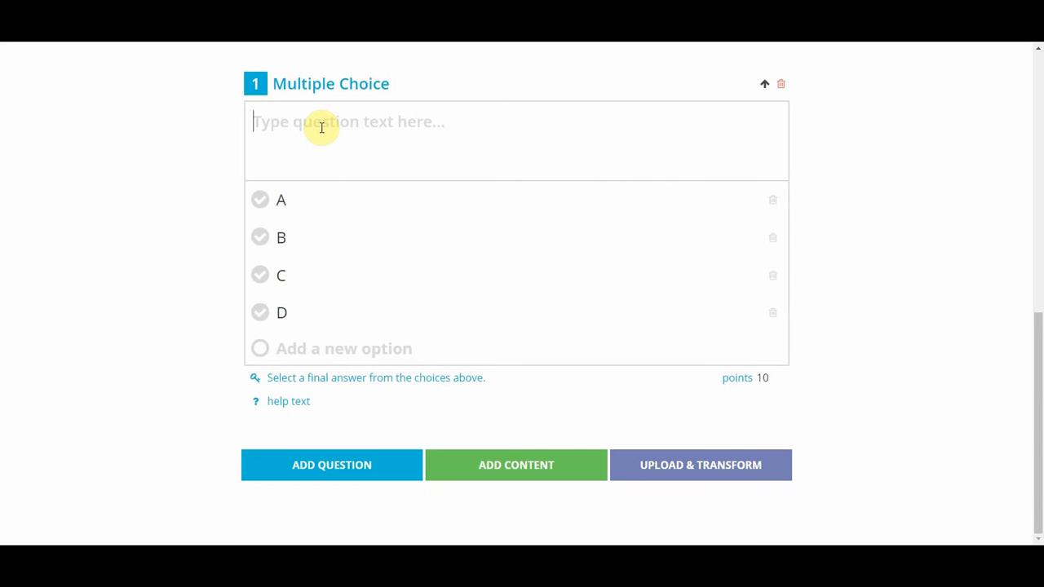
type("W")
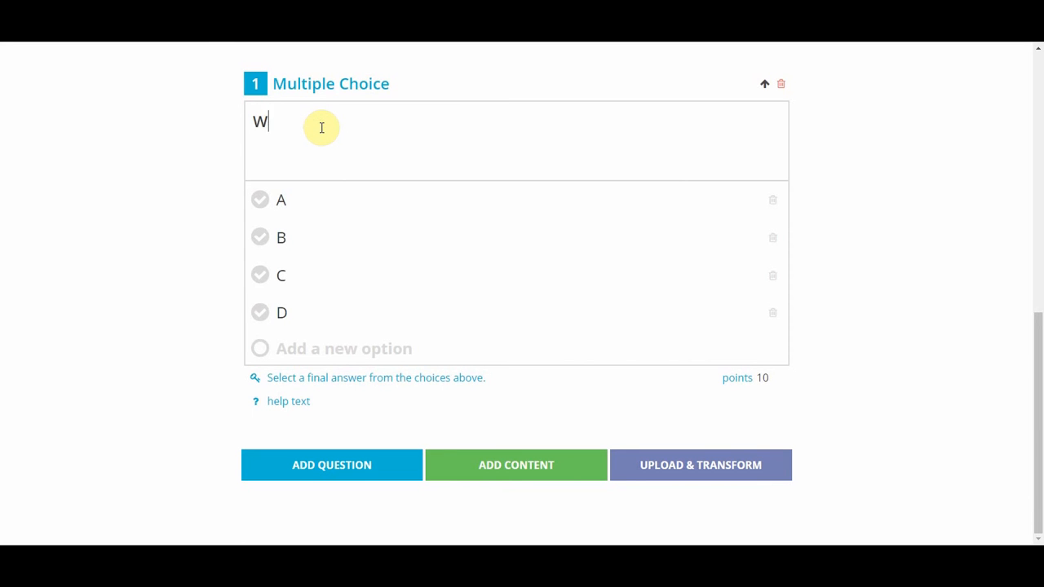
type("hat are plants ")
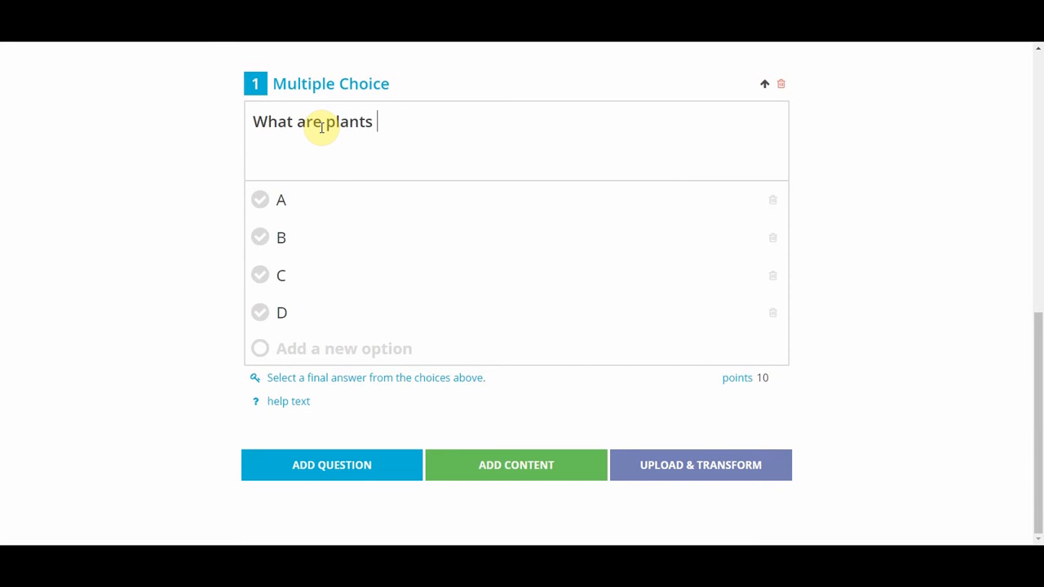
type("making durin")
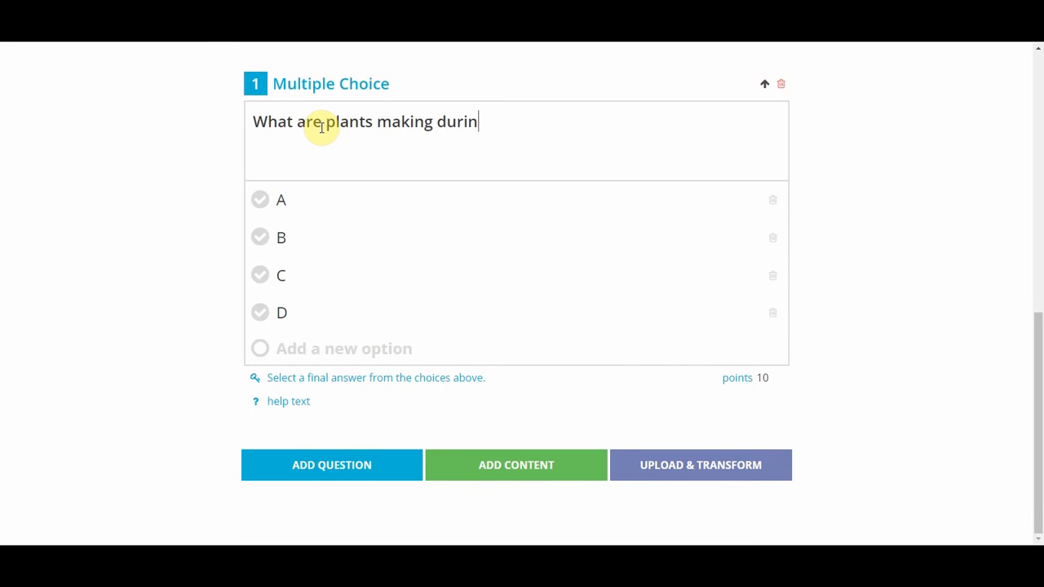
type("g the process of p")
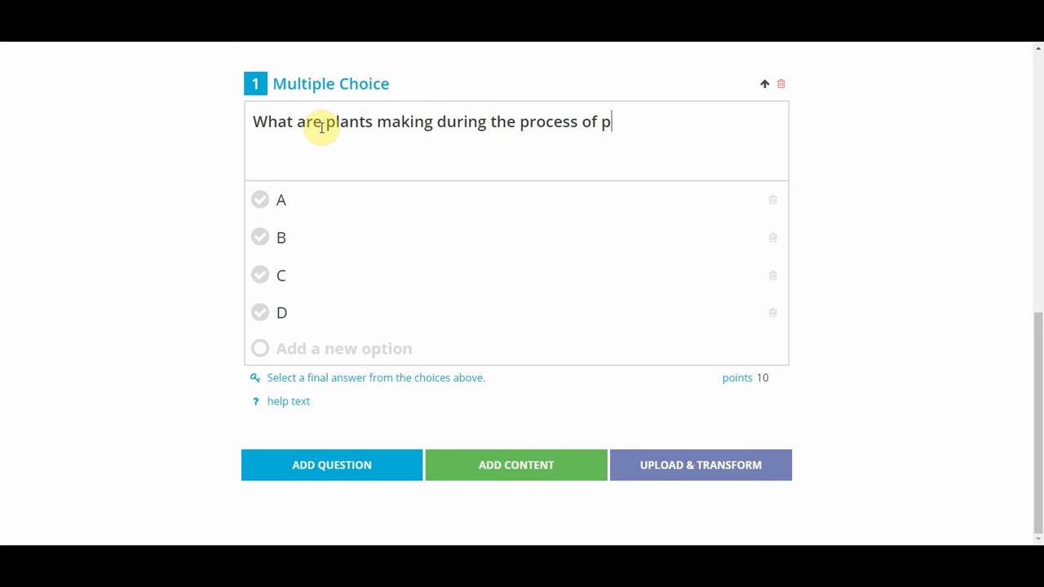
type("hotosynth")
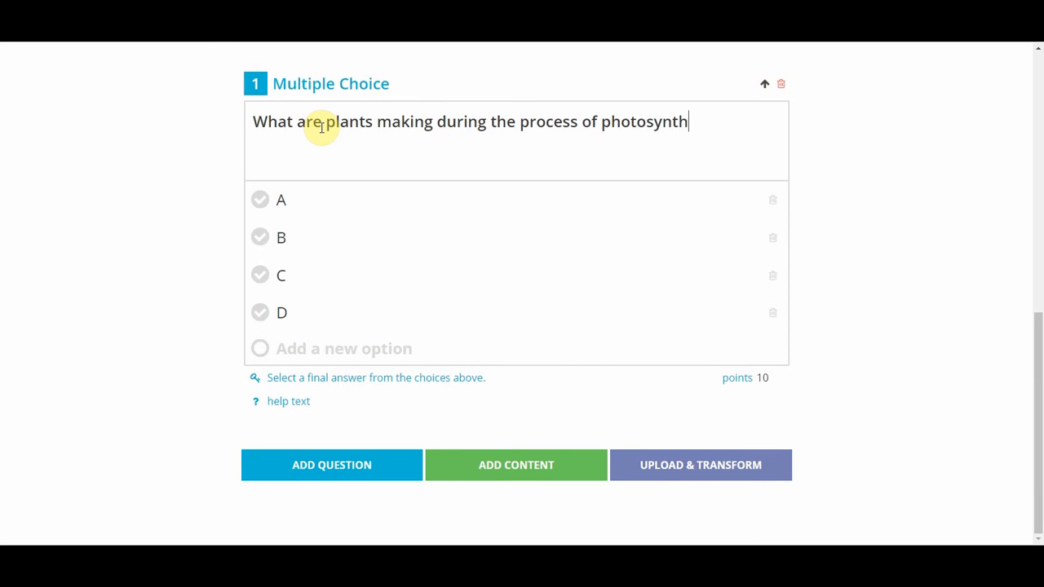
type("esis>?")
key("BackSpace")
key("BackSpace")
Replace the first two answer options, A and B, with "Food" and "Music"
left_click(311, 203)
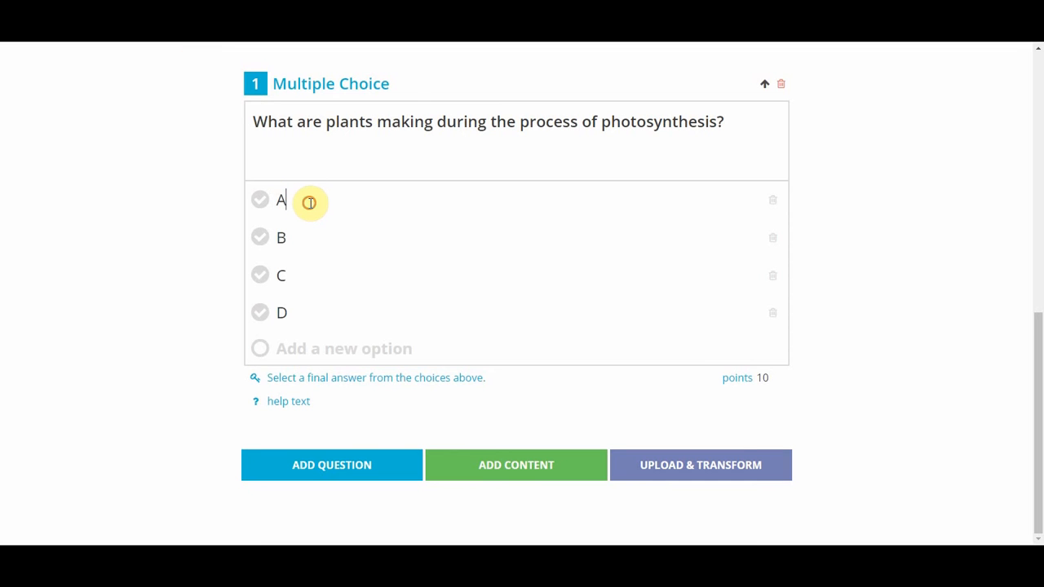
double_click(310, 203)
type("Food")
key("Tab")
key("Delete")
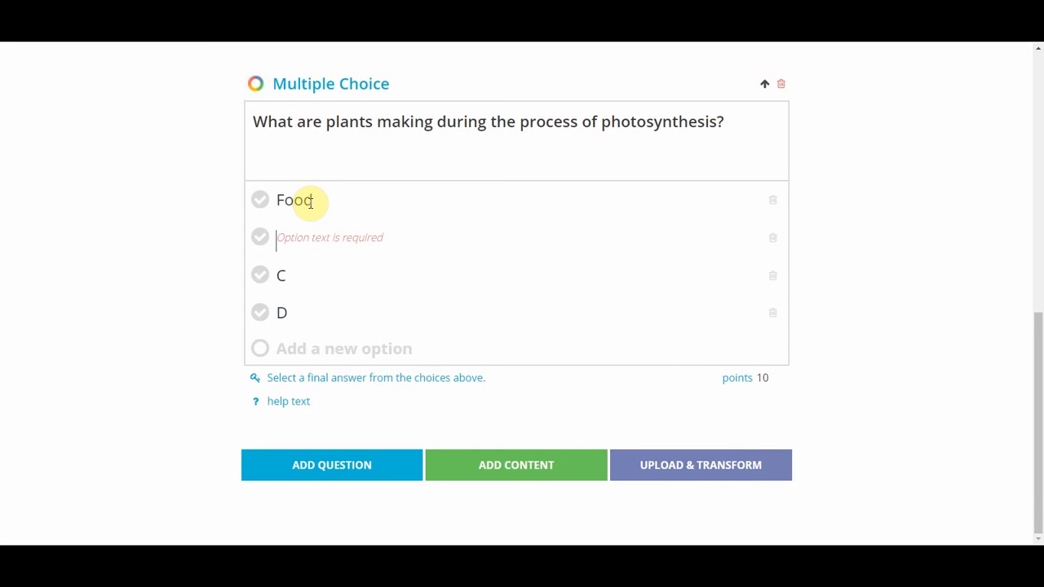
type("Tac")
key("BackSpace")
key("BackSpace")
key("BackSpace")
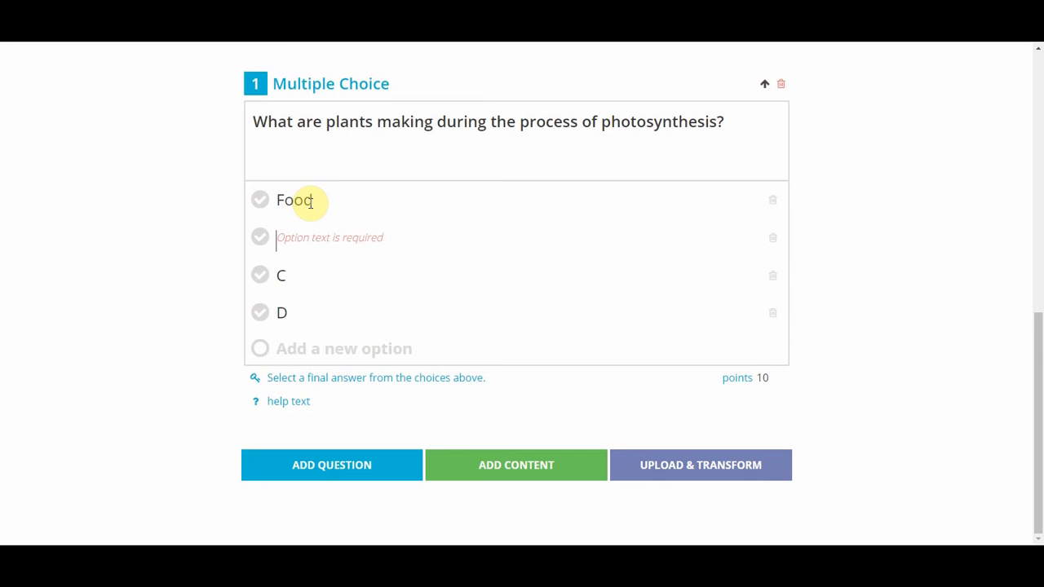
type("Music")
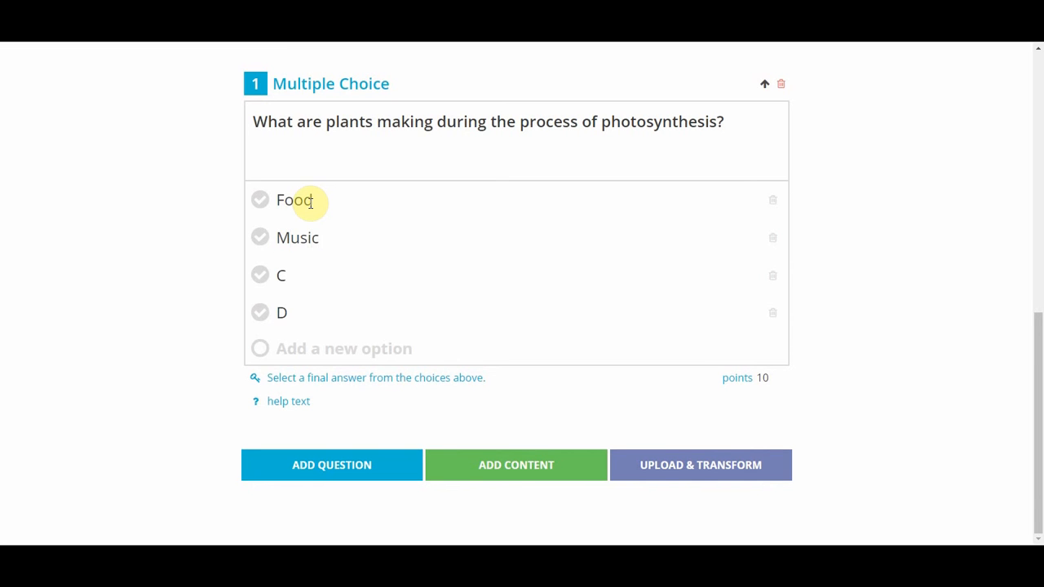
Replace answer option C with "Friends for life", correcting the spelling of "Friends"
double_click(313, 276)
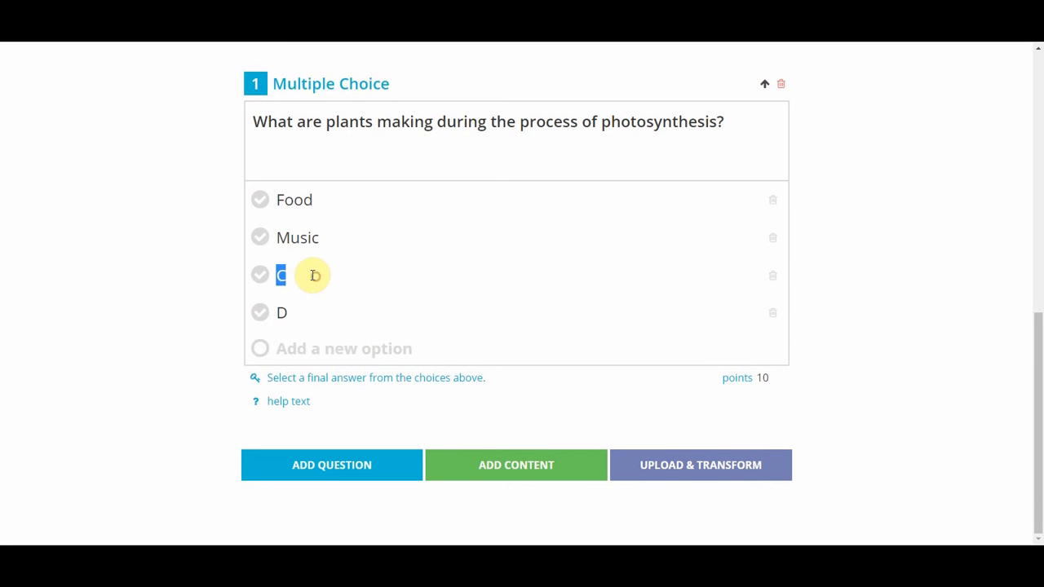
key("BackSpace")
type("Freinds for li")
type("fe")
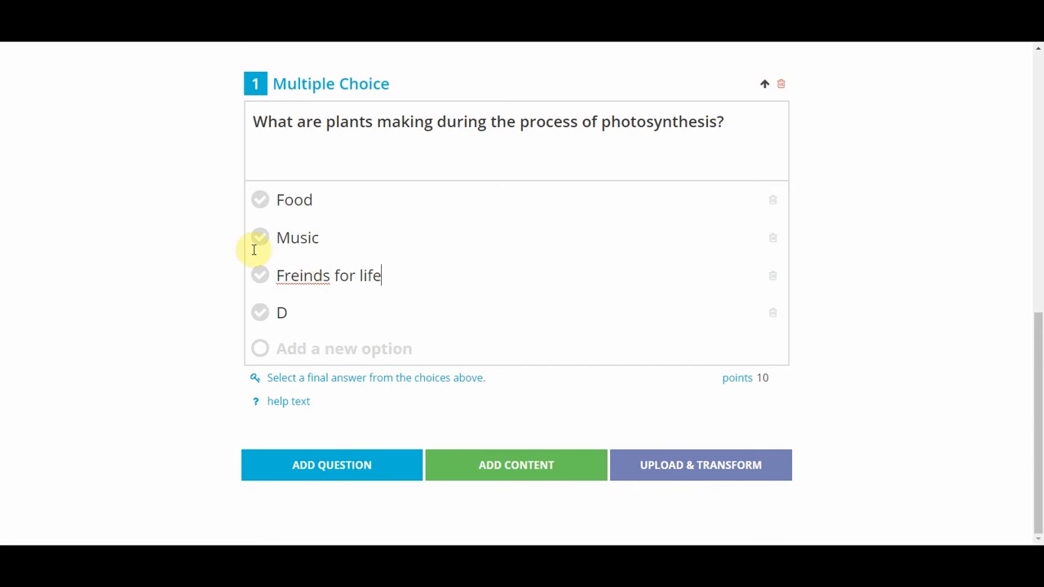
right_click(324, 276)
left_click(323, 279)
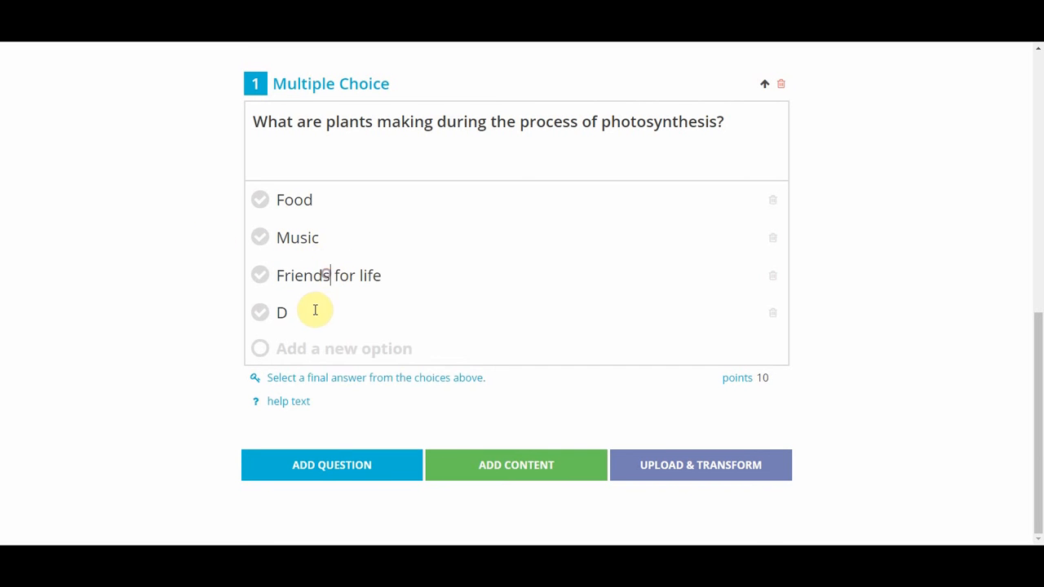
Replace answer option D with "A lot of noise" and mark "Food" as the correct answer
left_click(313, 310)
key("BackSpace")
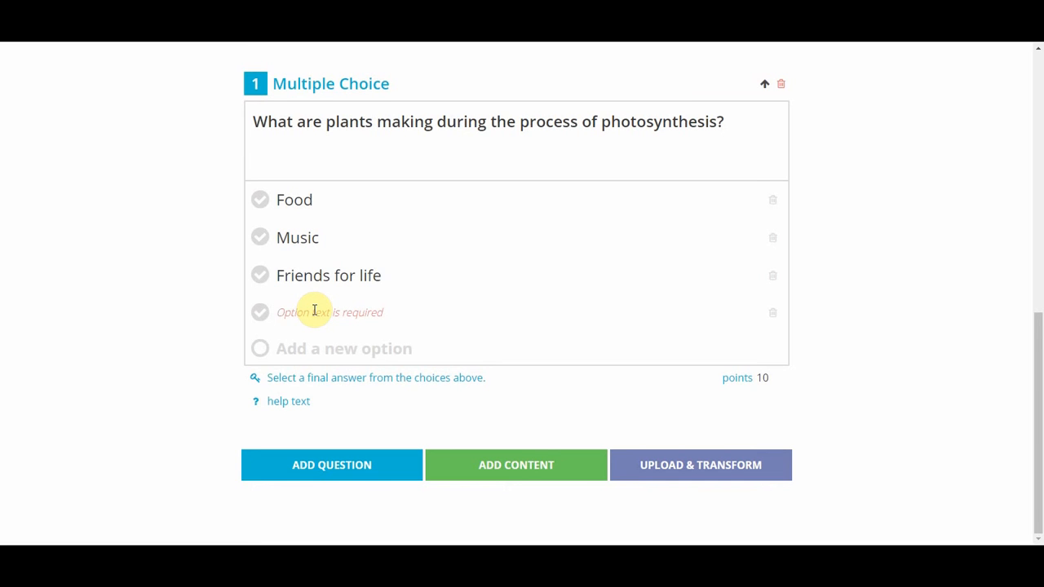
type("A lot of n")
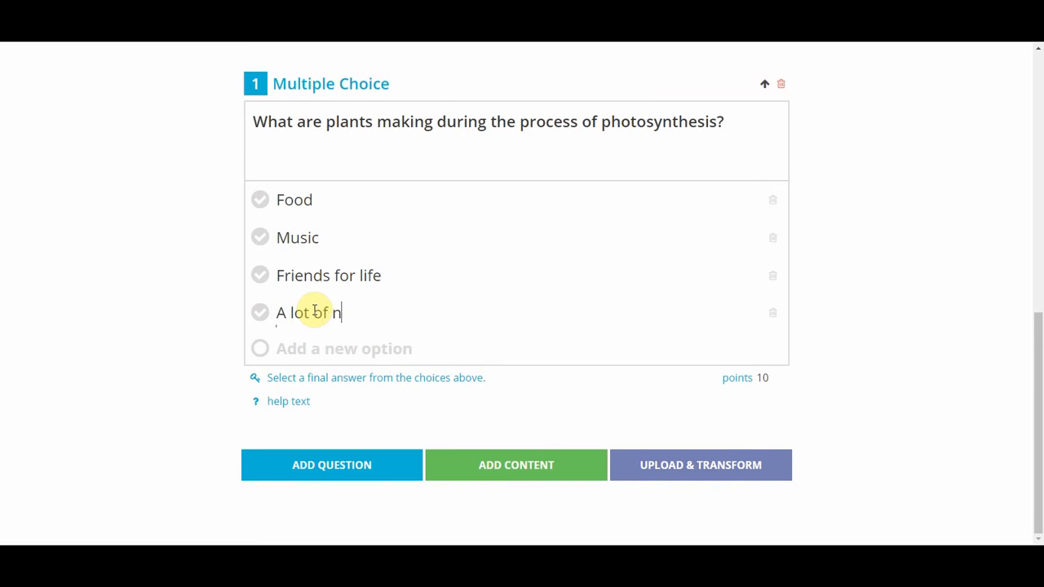
type("oise")
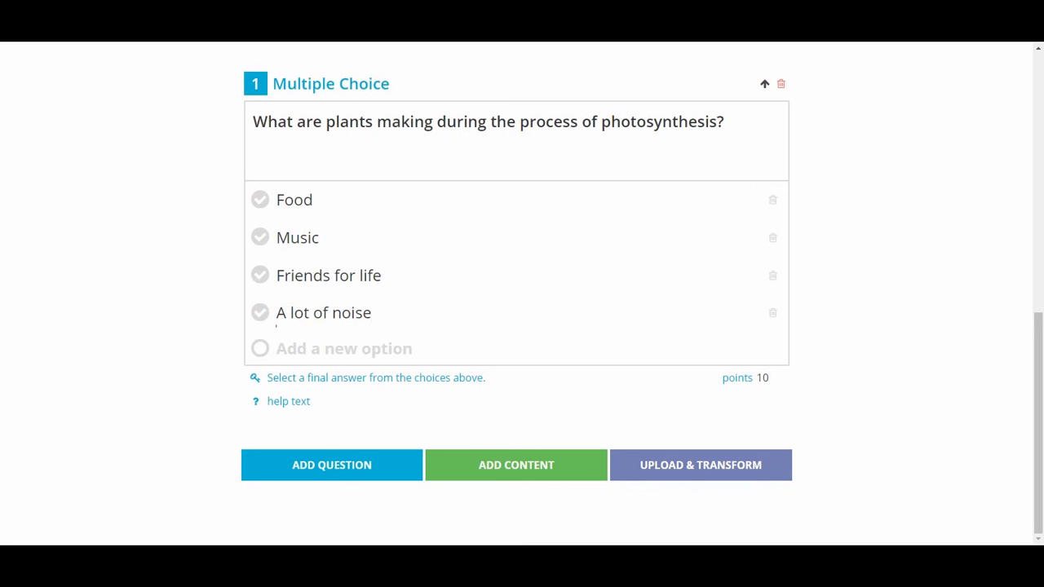
left_click(260, 200)
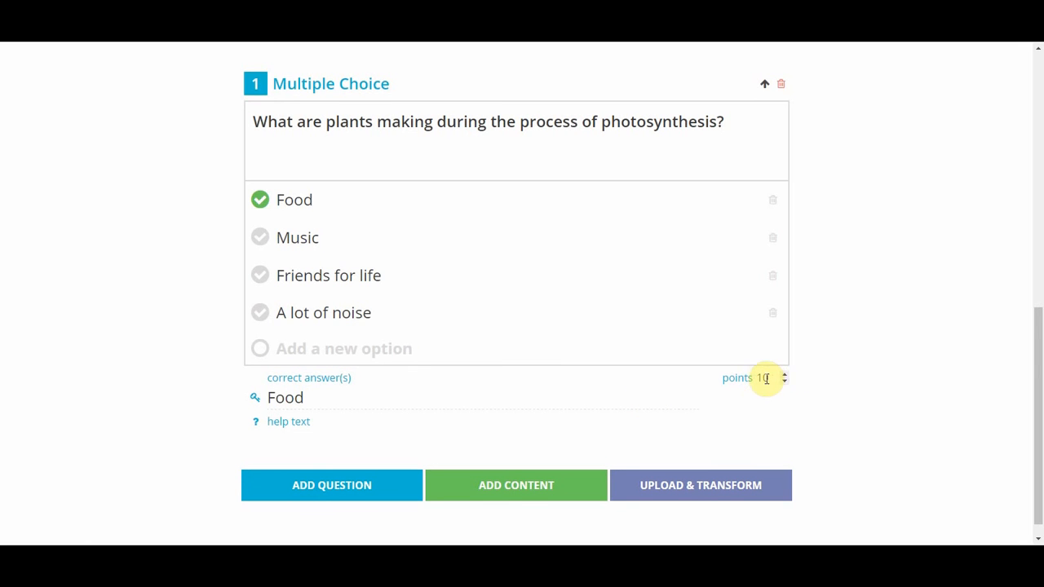
Add a short-answer question below with the text "Give a one sentence explanation of photosynthesis."
scroll(476, 366, "down", 1)
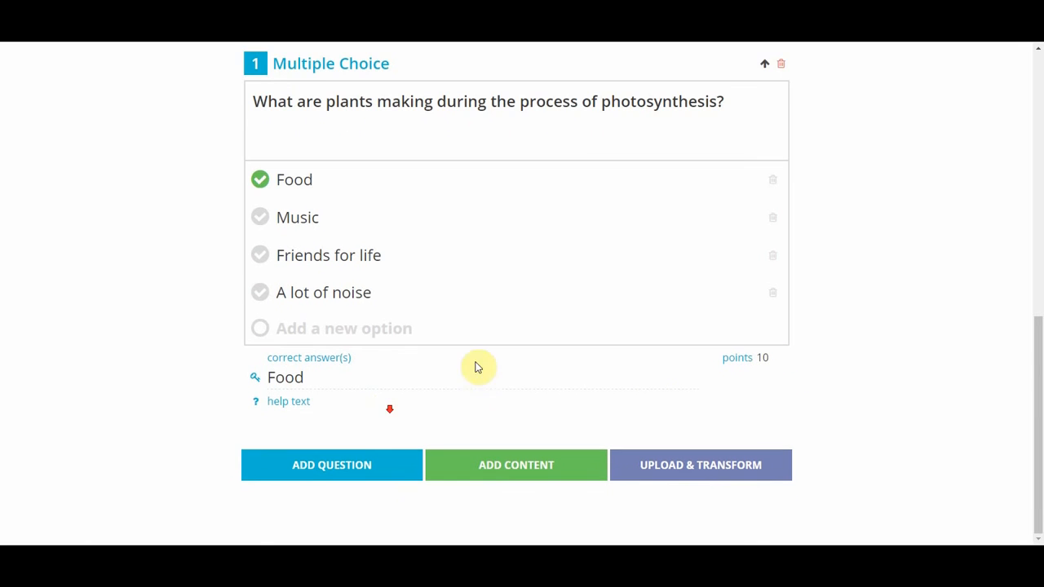
left_click(356, 466)
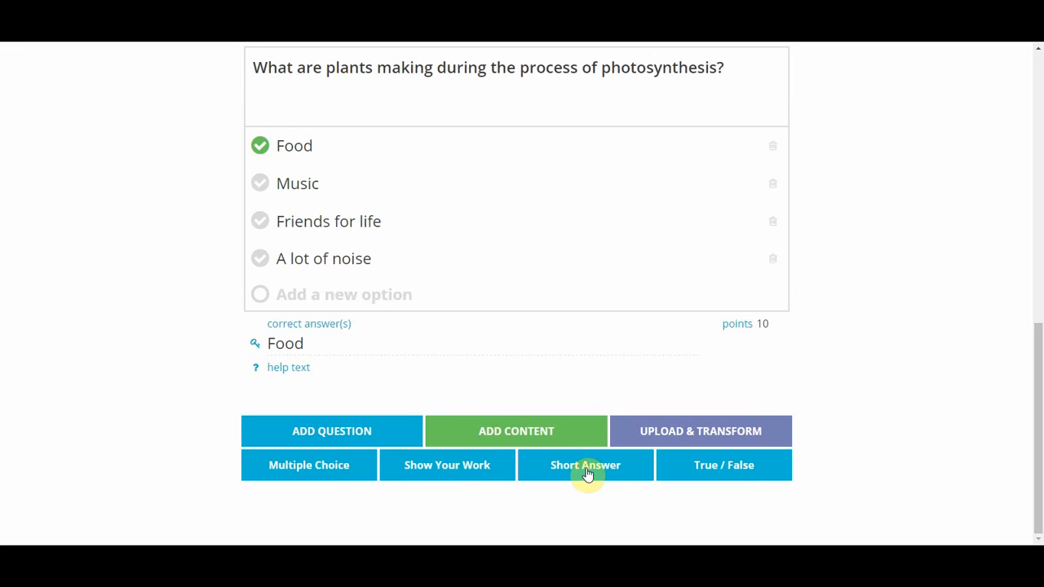
left_click(586, 470)
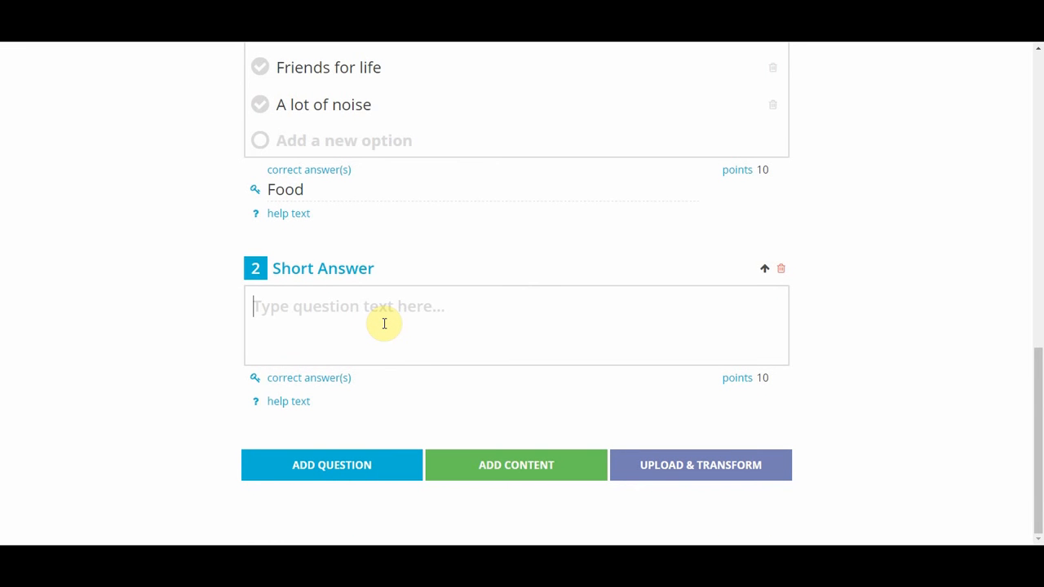
type("Give a")
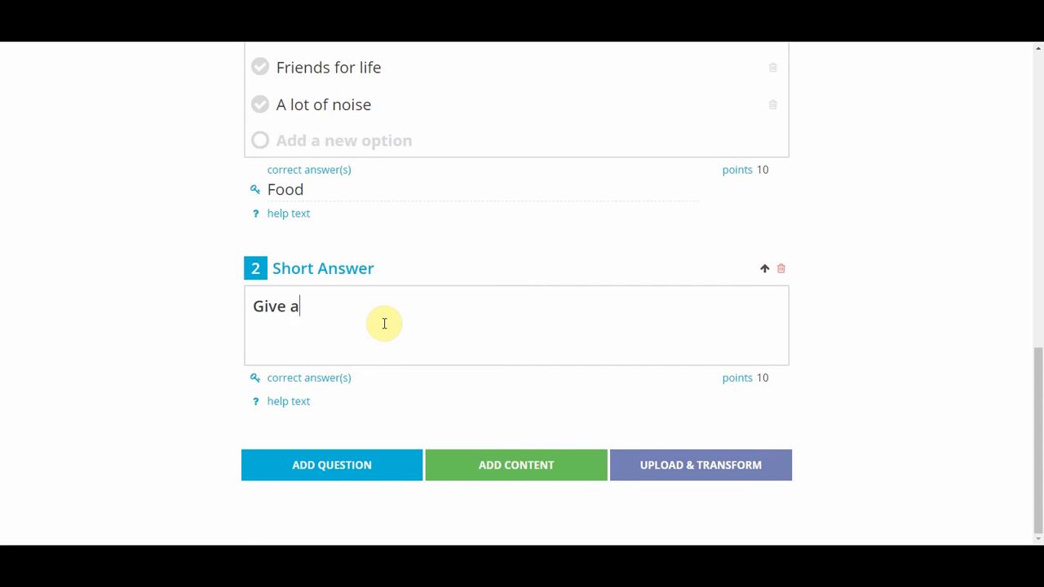
type(" one sentence explanat")
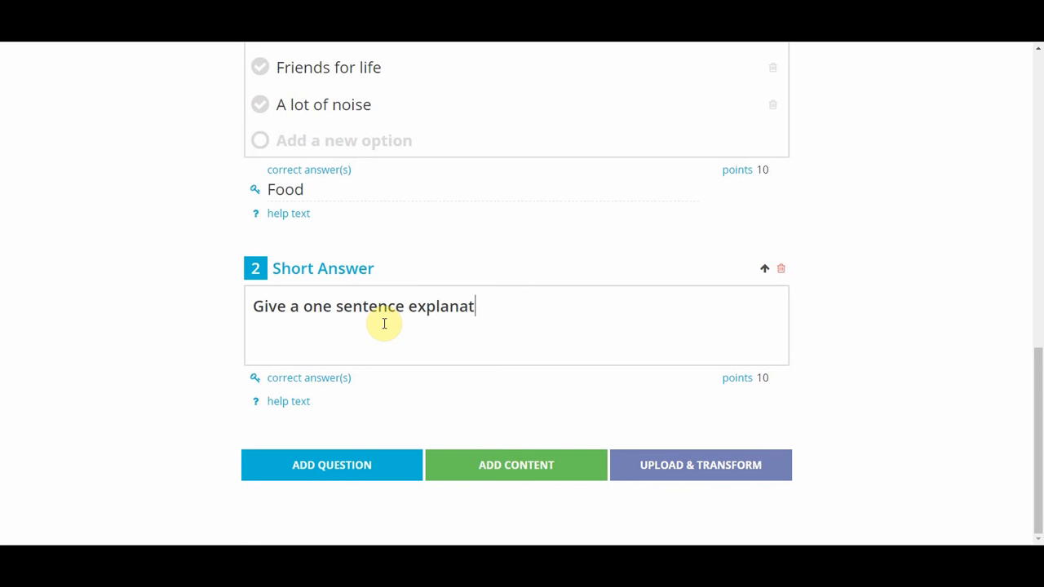
type("ion of photos")
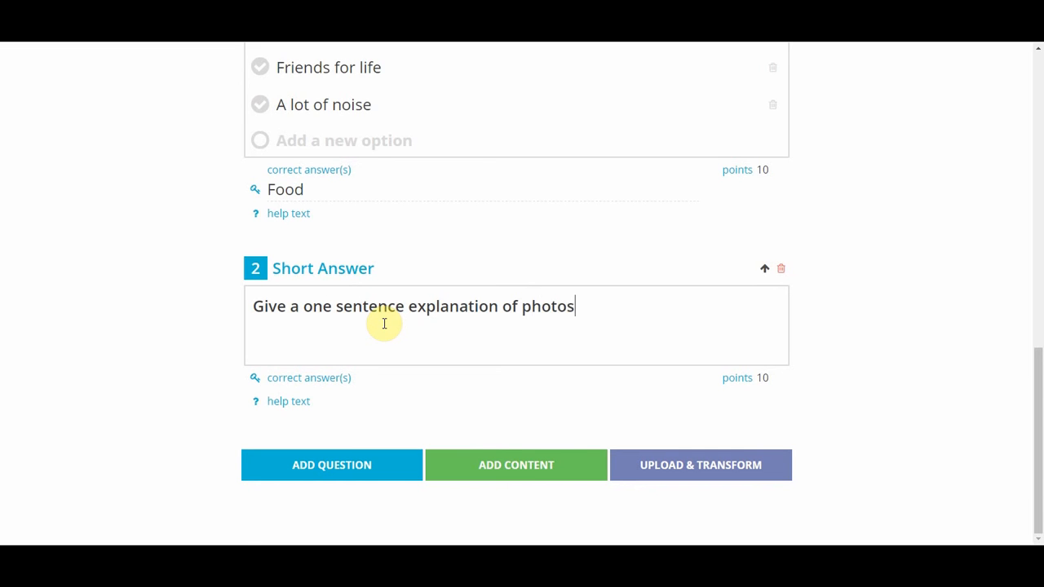
type("ynthesis.")
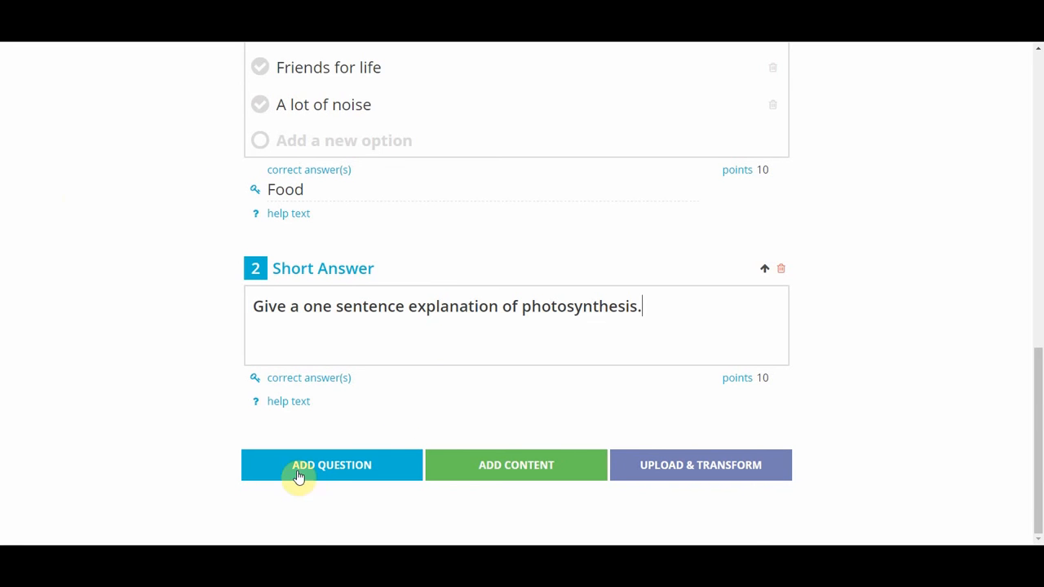
Add a Show Your Work question with the text "Can you draw a diagram of a plant."
left_click(368, 467)
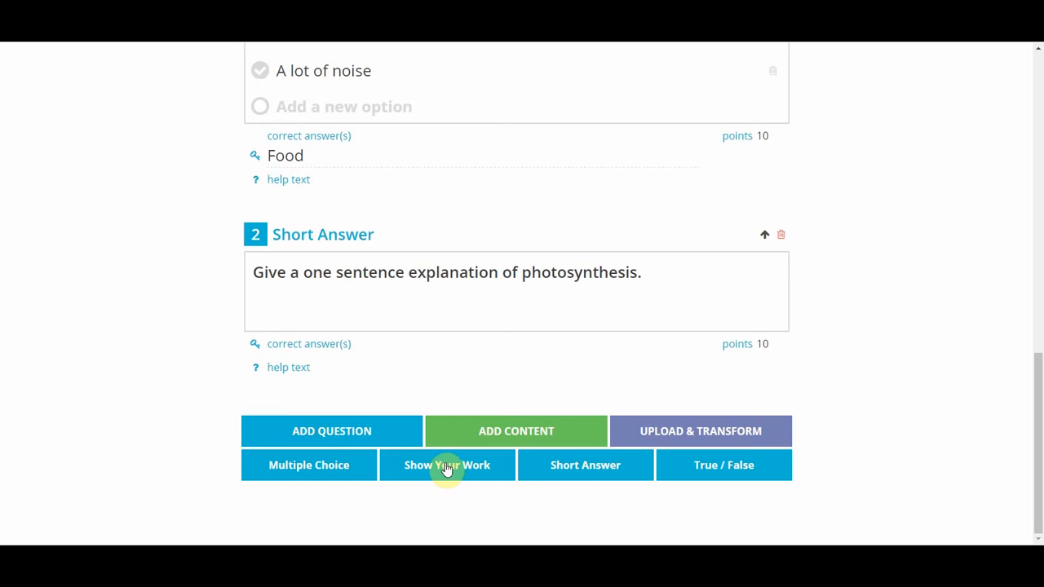
left_click(446, 468)
scroll(456, 458, "down", 3)
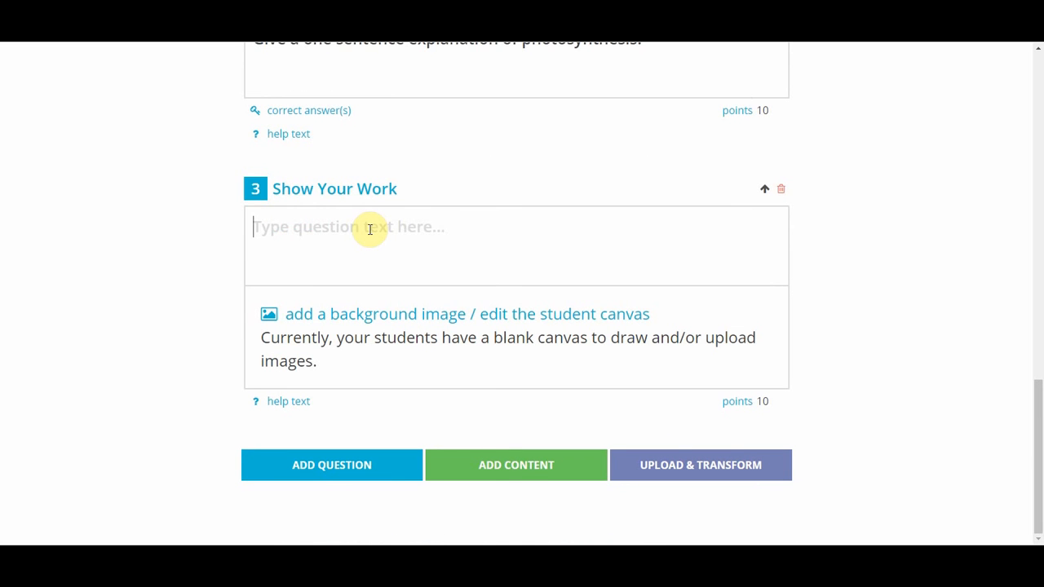
type("Can you draw a")
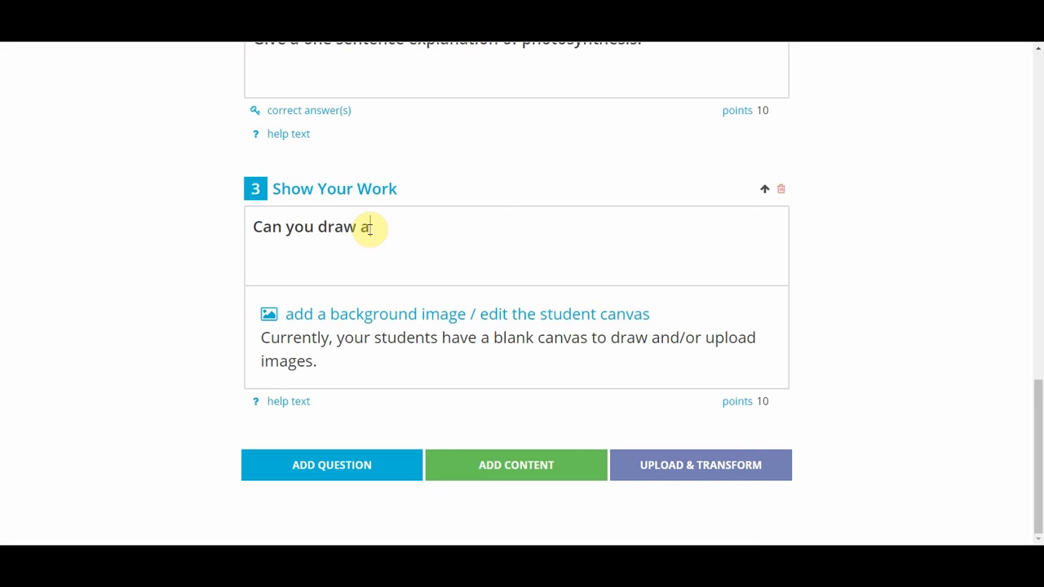
type(" diagram ")
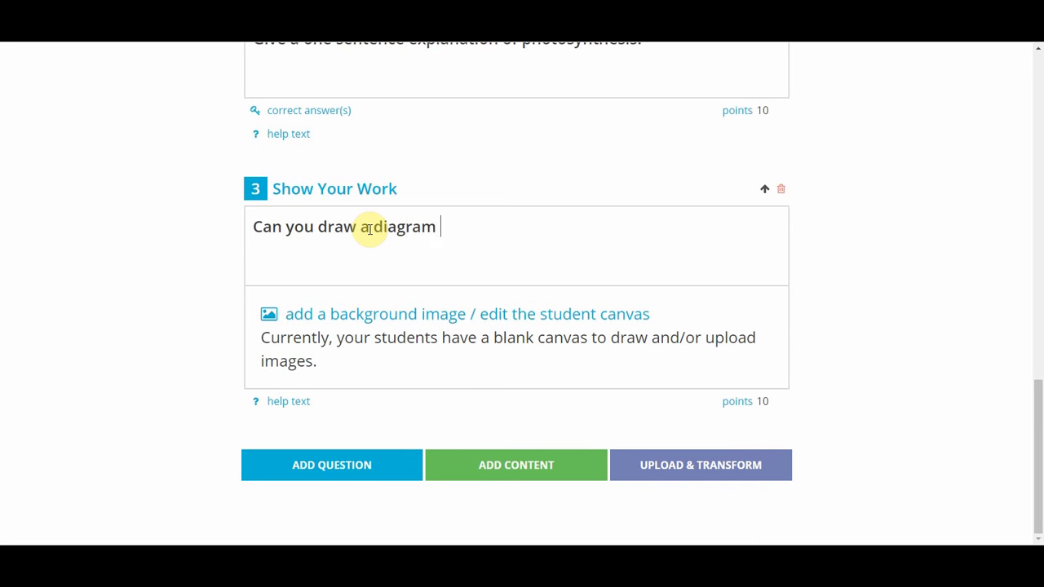
type("of a plant.")
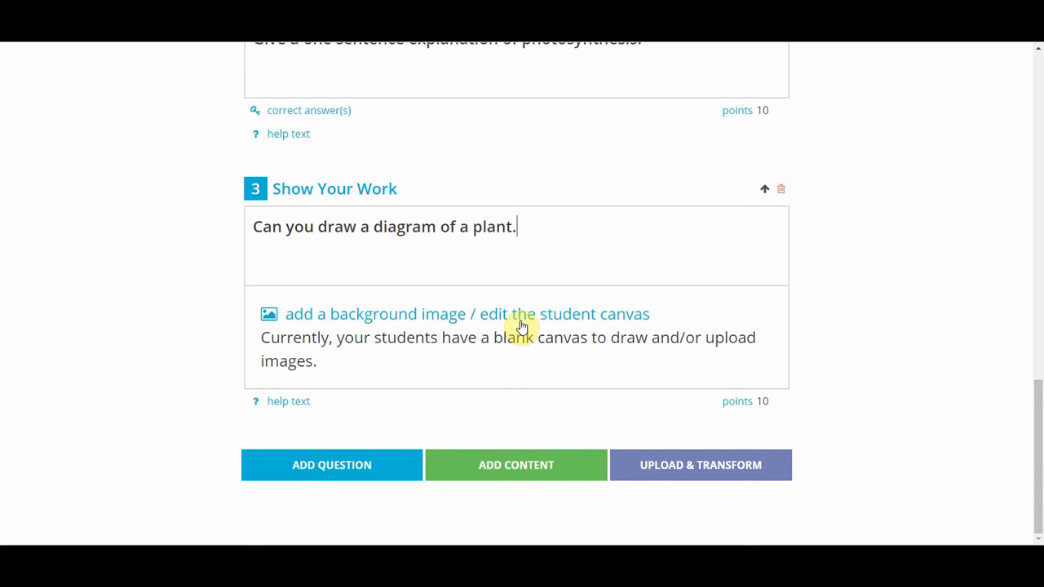
left_click(386, 463)
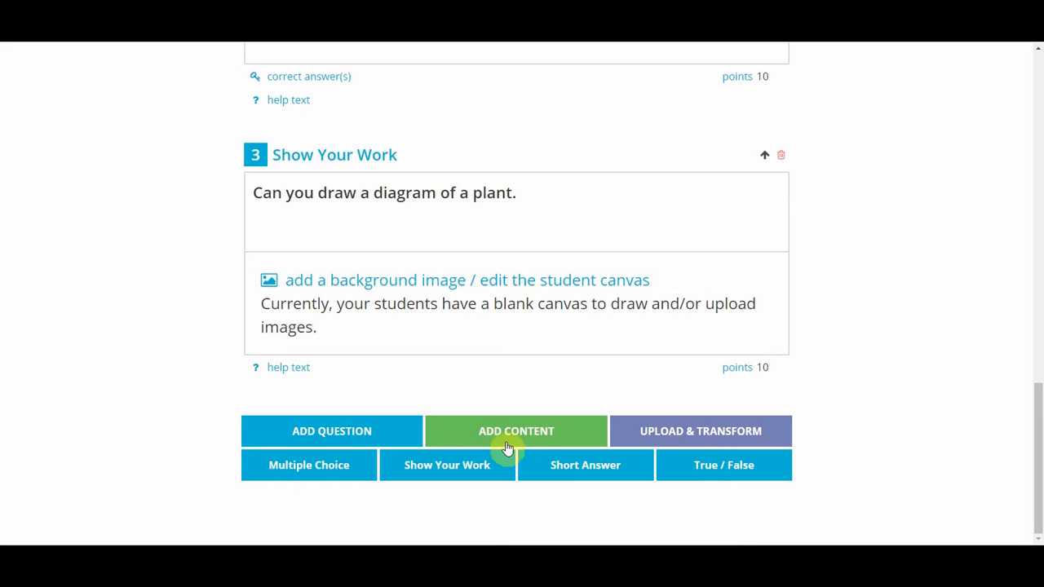
left_click(516, 435)
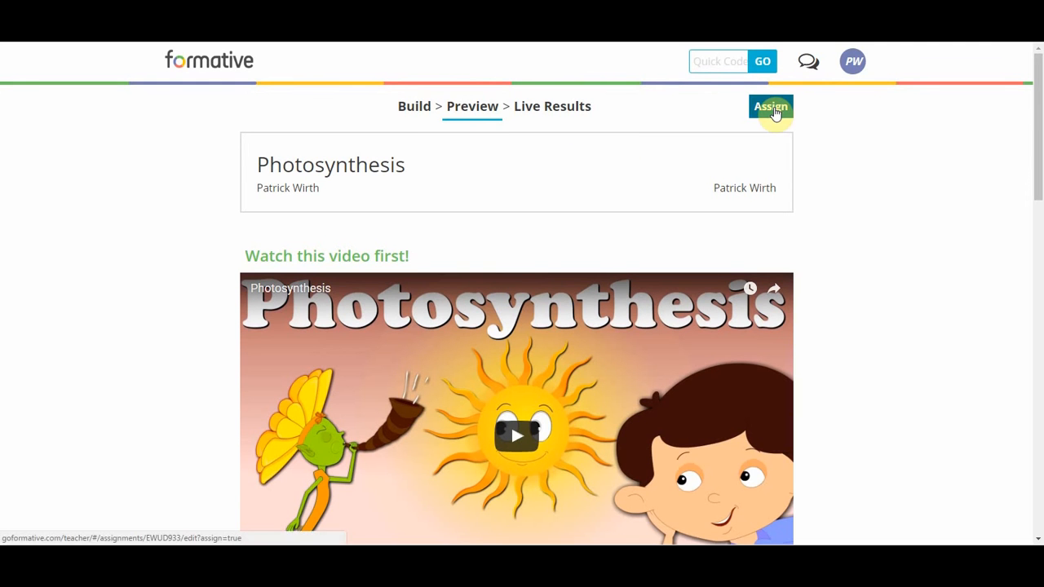
Bring up the assign settings for the Photosynthesis formative and enable it for everyone
left_click(790, 107)
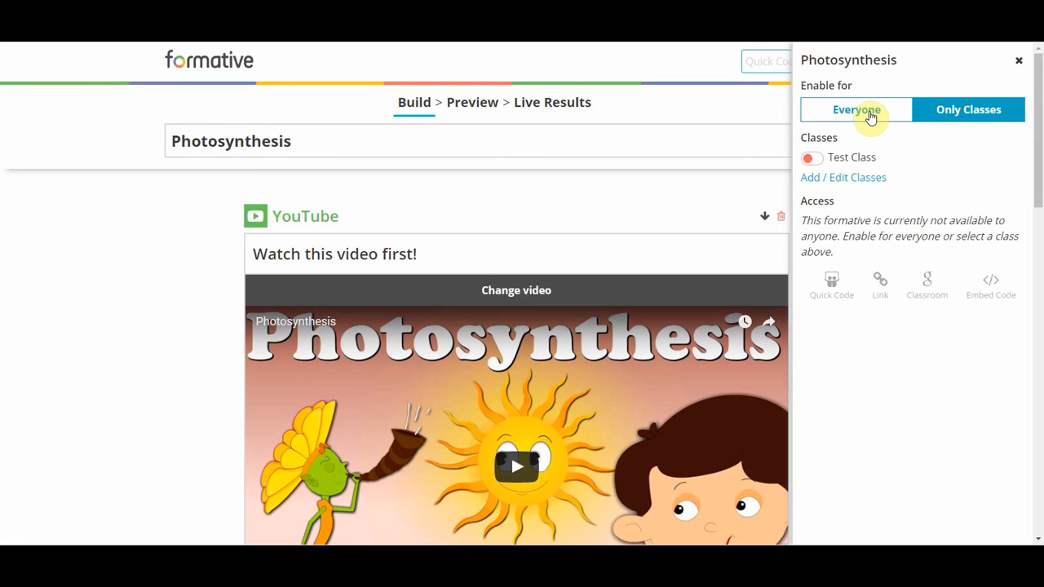
left_click(871, 117)
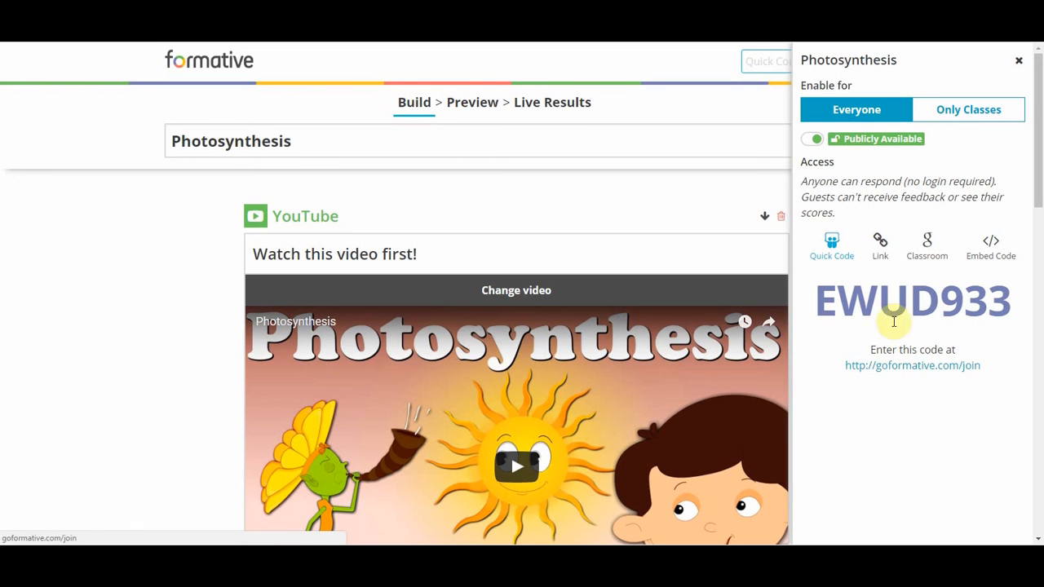
Review the link, Google Classroom, embed code and quick code sharing options, and close the assign settings
left_click(879, 246)
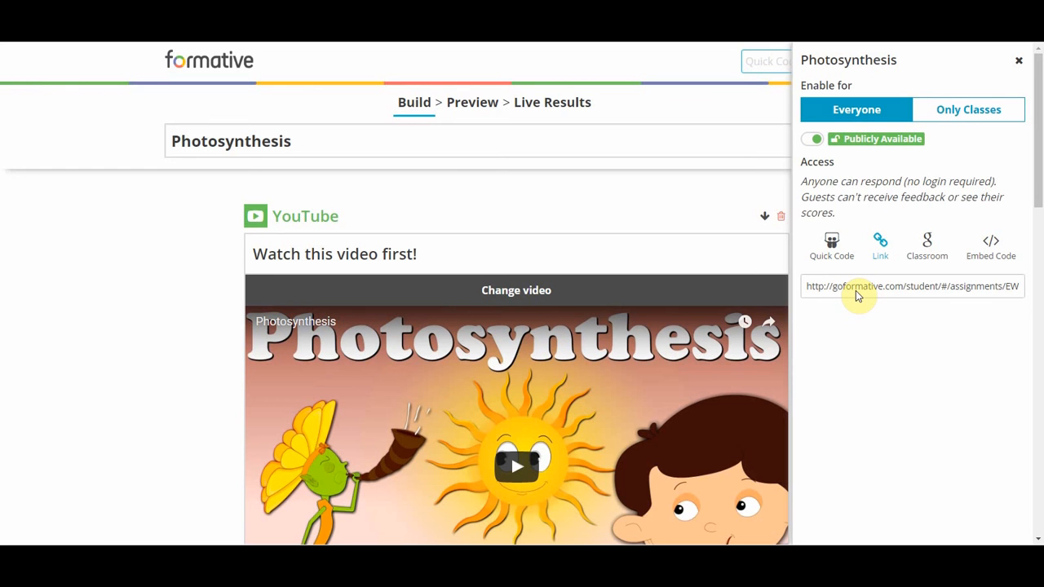
left_click(930, 243)
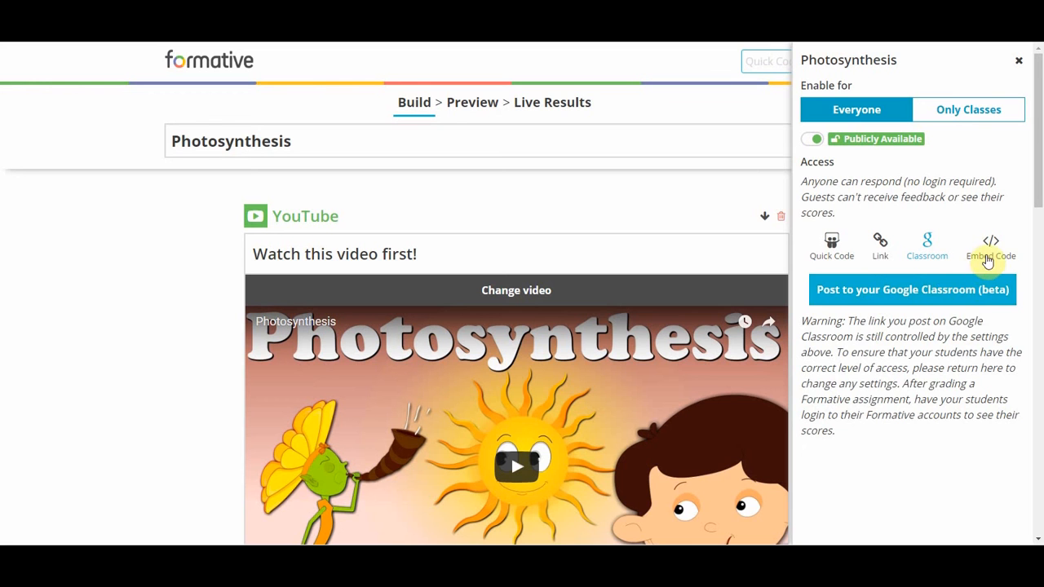
left_click(988, 259)
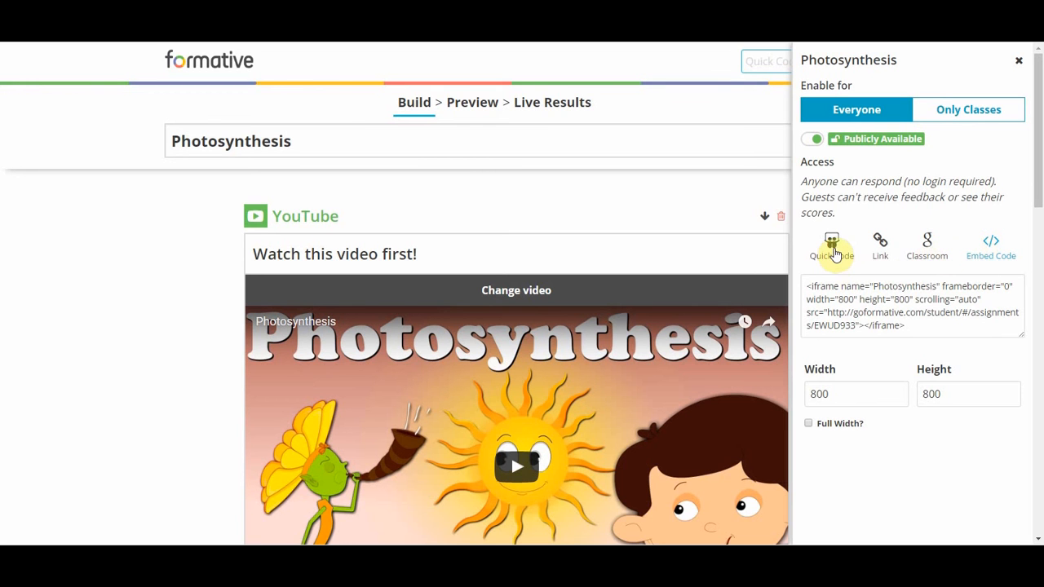
left_click(832, 249)
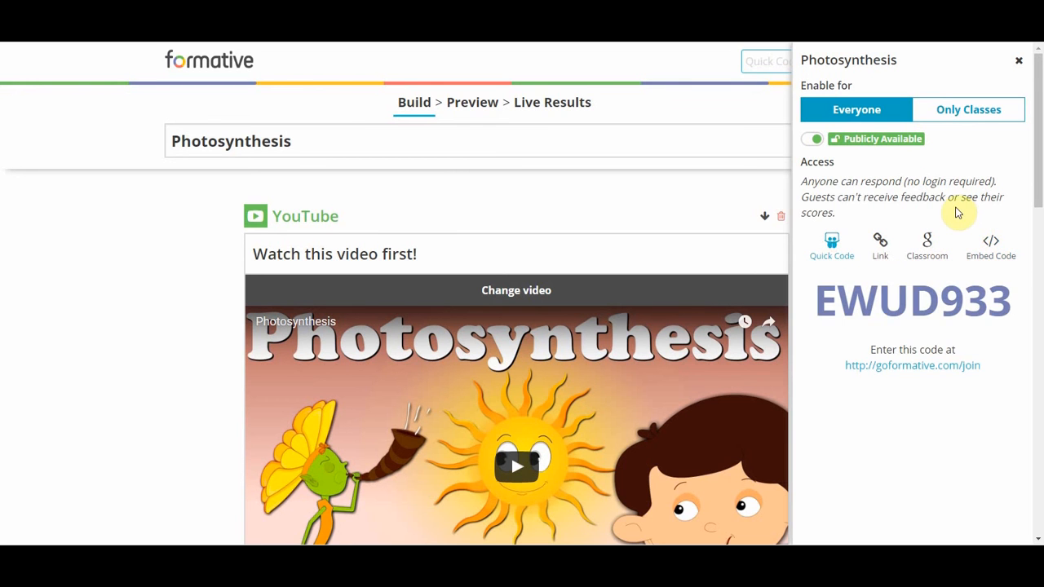
left_click(1018, 61)
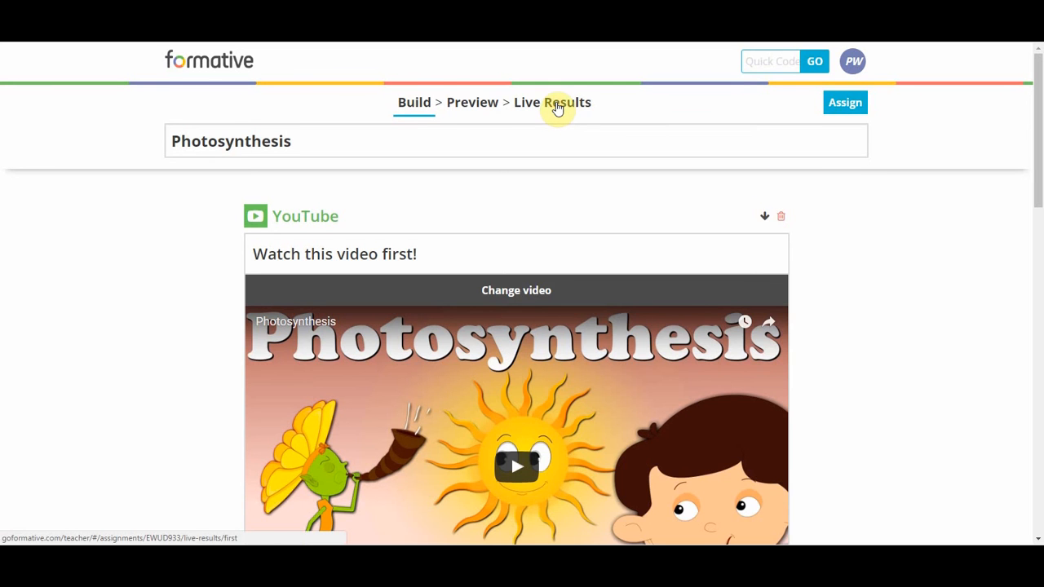
View the live results and examine the student's responses to questions 2, 4, 5, 6 and 3 of "Can You Multiply Numbers?"
left_click(557, 109)
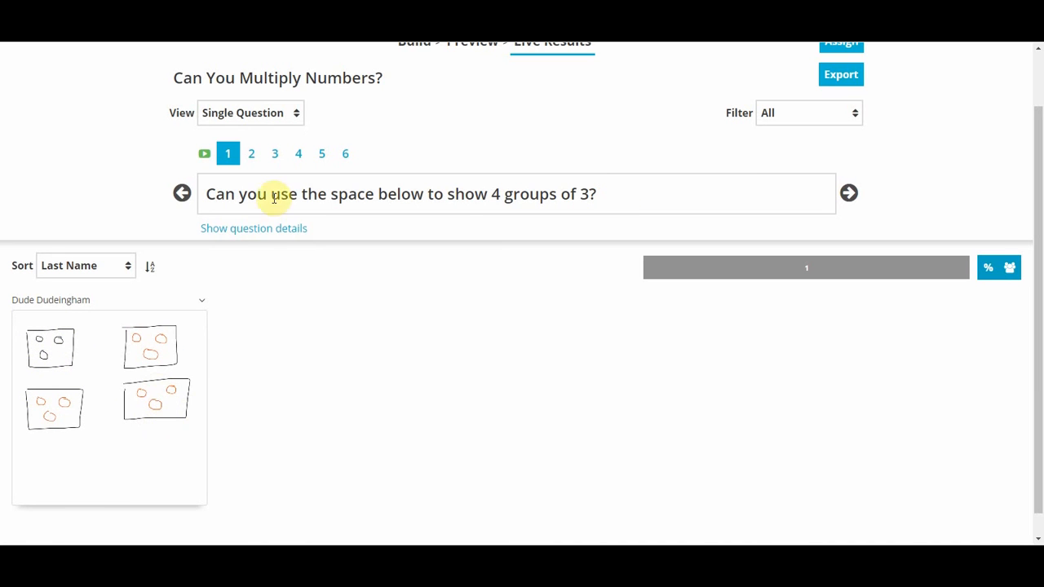
left_click(251, 153)
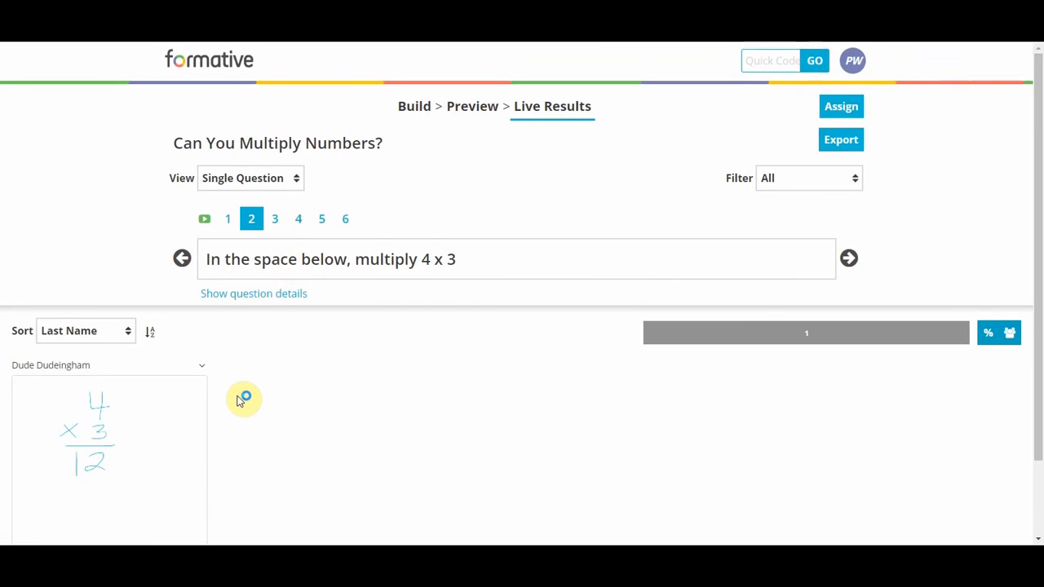
scroll(242, 392, "down", 2)
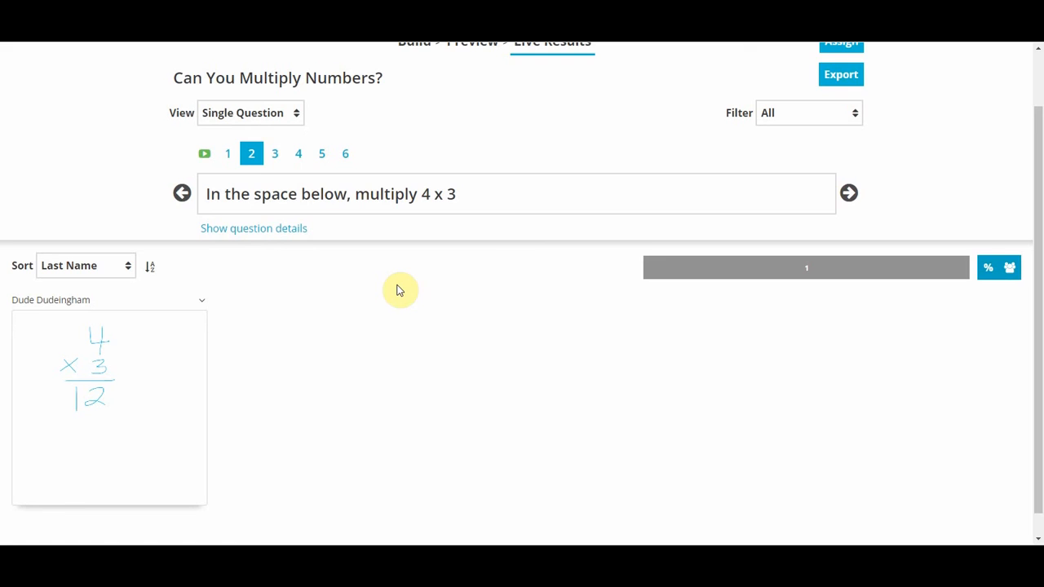
left_click(298, 155)
left_click(325, 214)
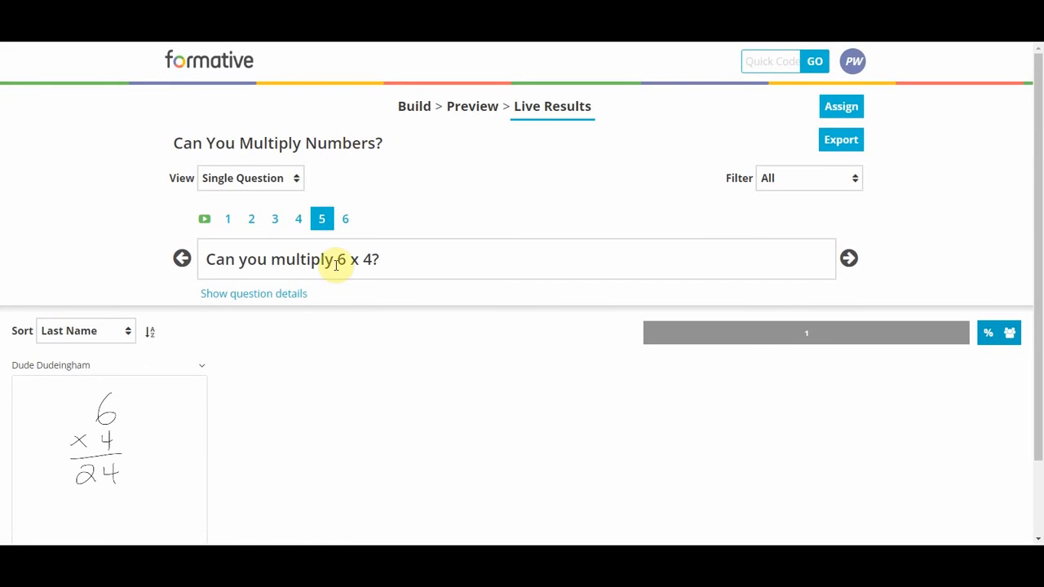
scroll(289, 452, "down", 1)
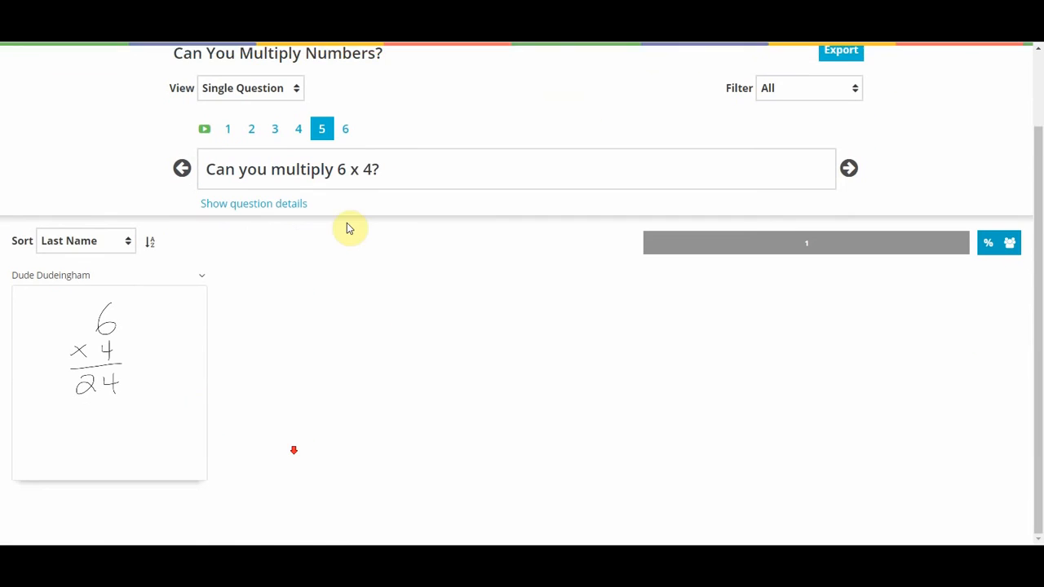
left_click(349, 130)
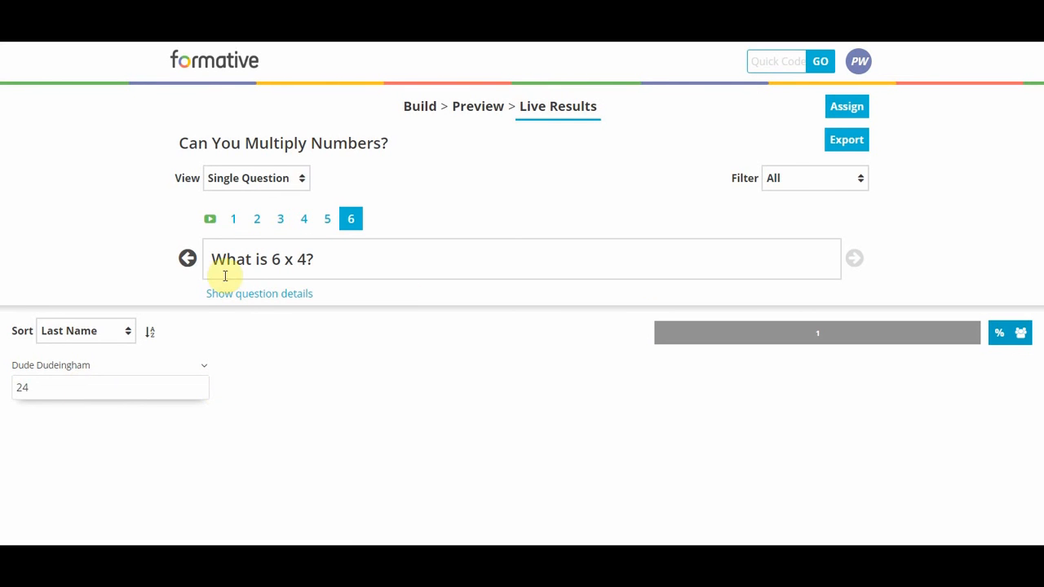
left_click(280, 220)
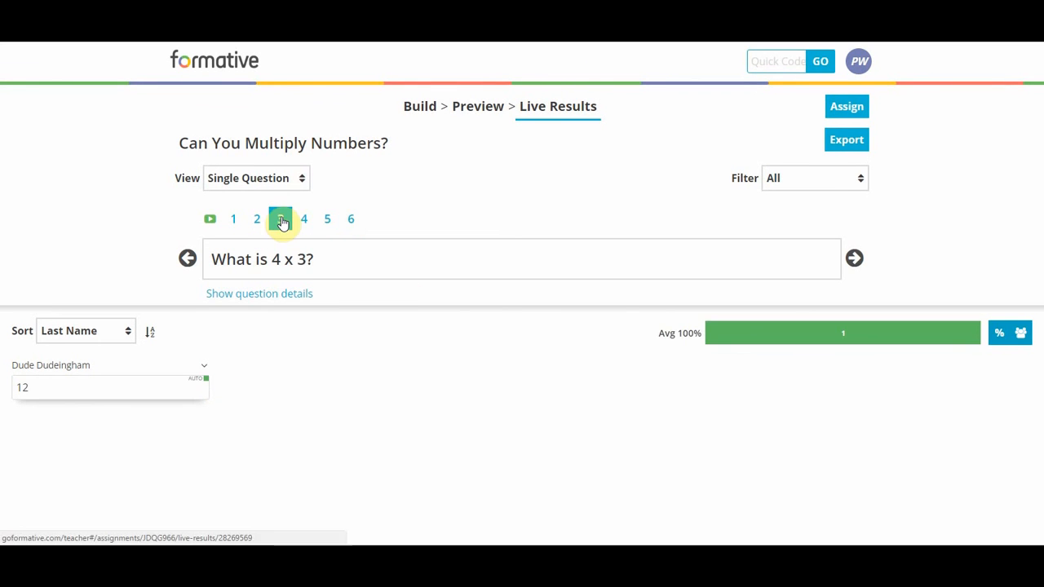